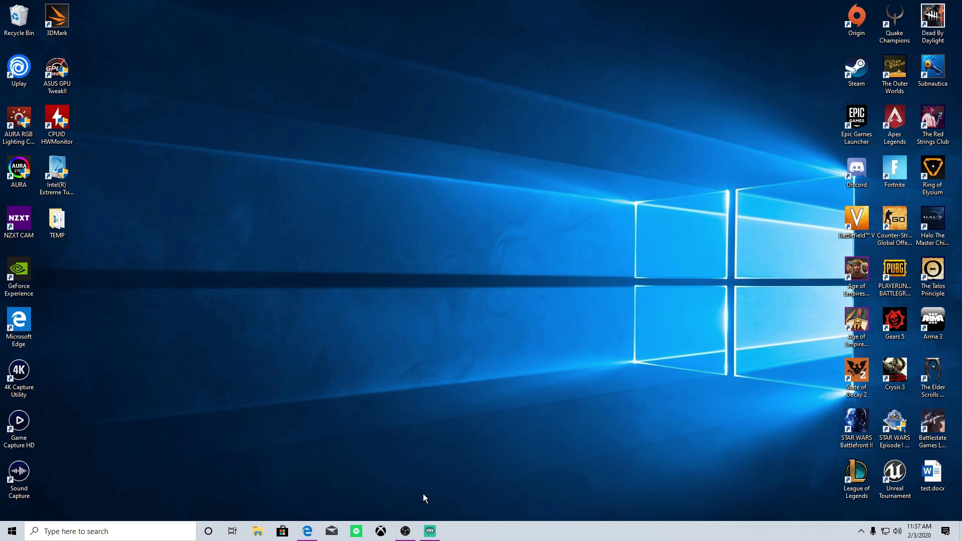
Step: Close the Edge window showing the Streamlabs homepage
click(307, 531)
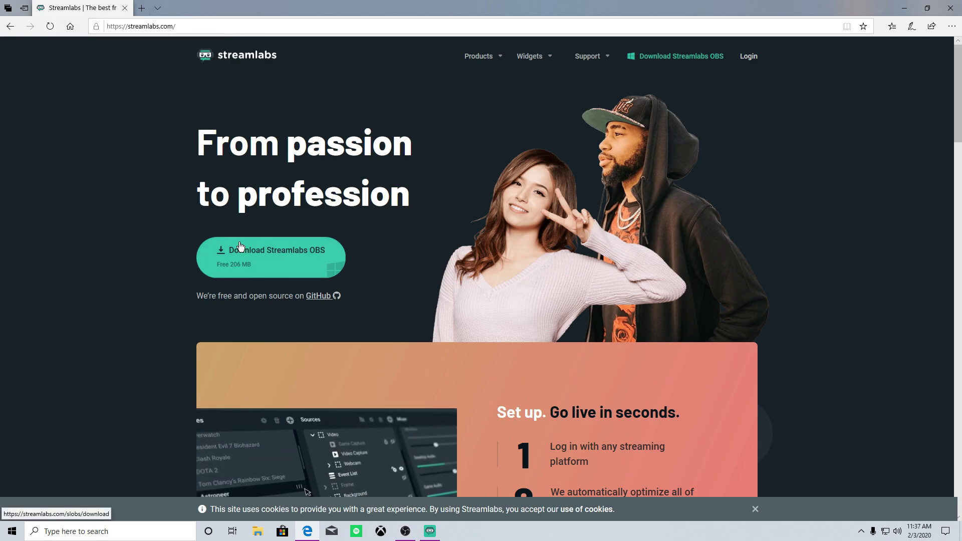
click(941, 8)
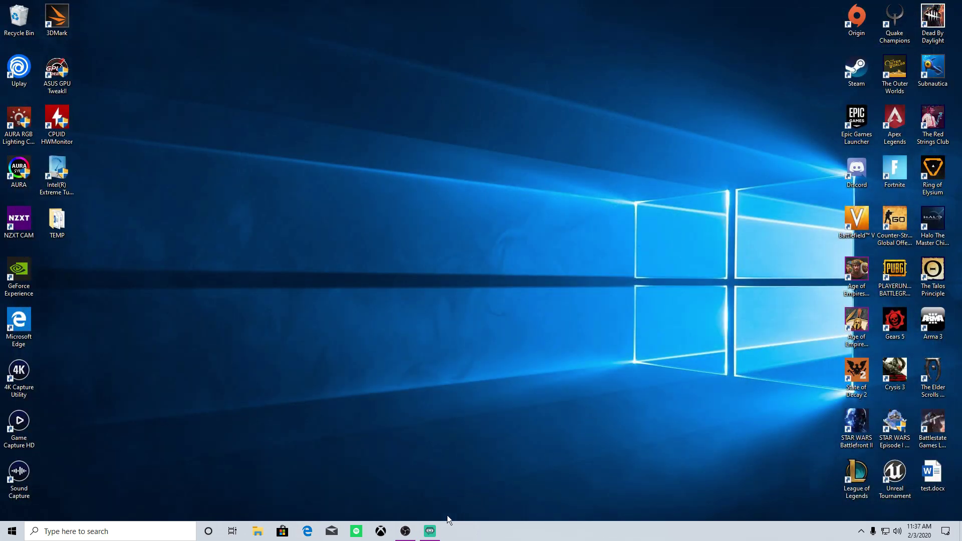
Step: Switch to Streamlabs OBS with the YOUTUBE BASIC scene collection and an empty Sources list
click(427, 533)
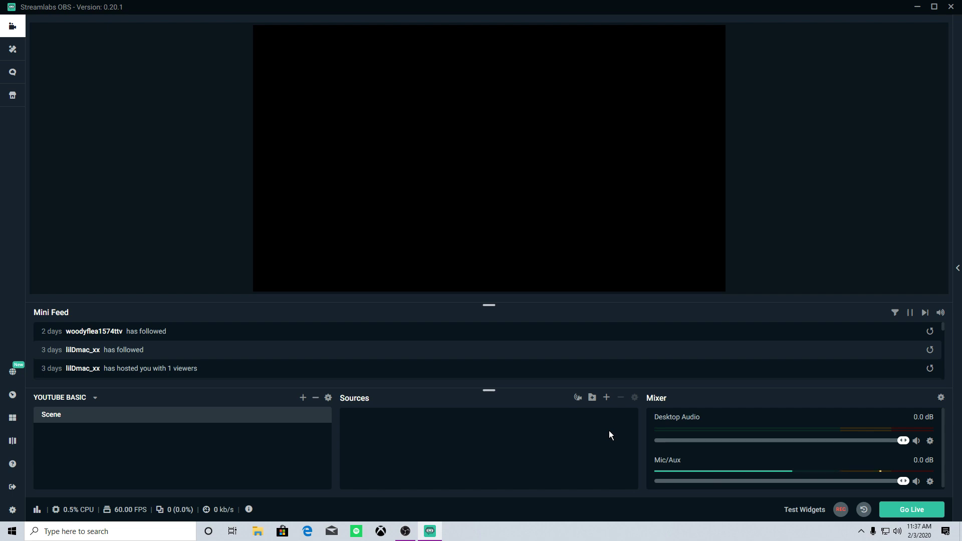
Step: Add a Game Capture source, keeping its default name and Auto capture mode
click(607, 398)
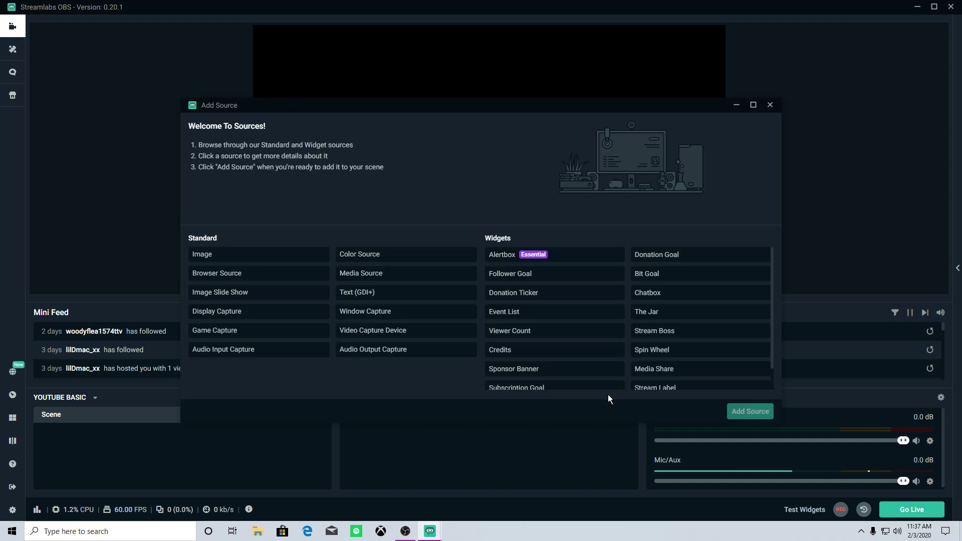
click(263, 333)
click(762, 416)
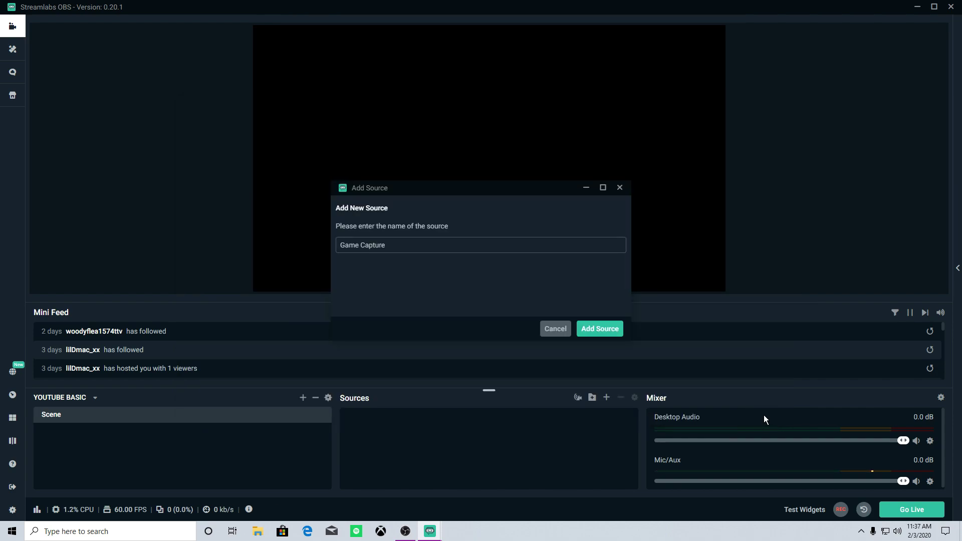
click(605, 334)
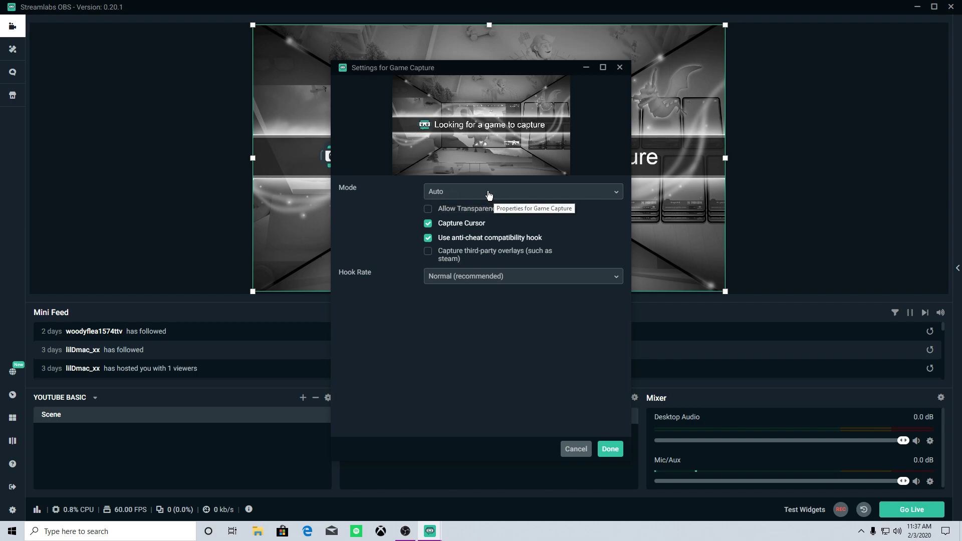
click(600, 449)
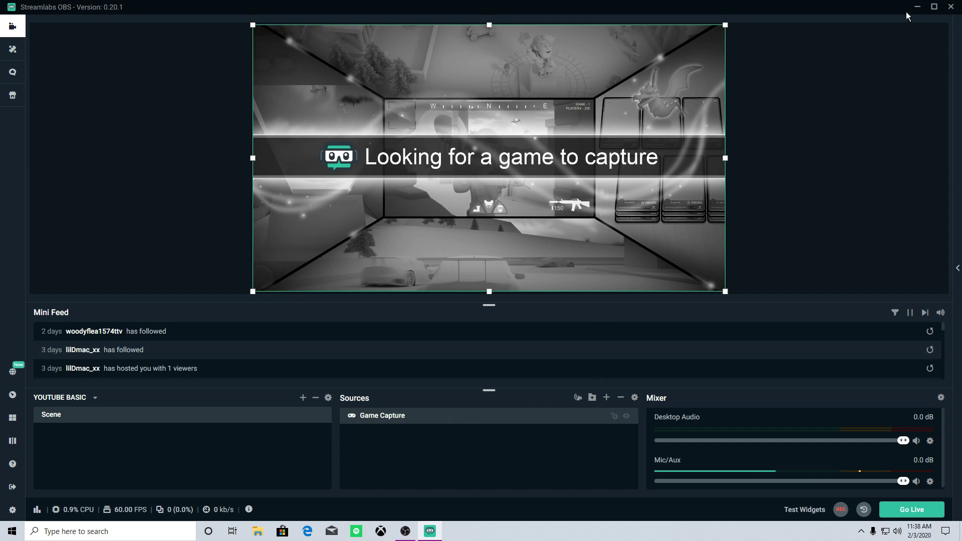
Step: Restore down the Streamlabs OBS window and launch Battlefield V from its desktop shortcut
click(934, 6)
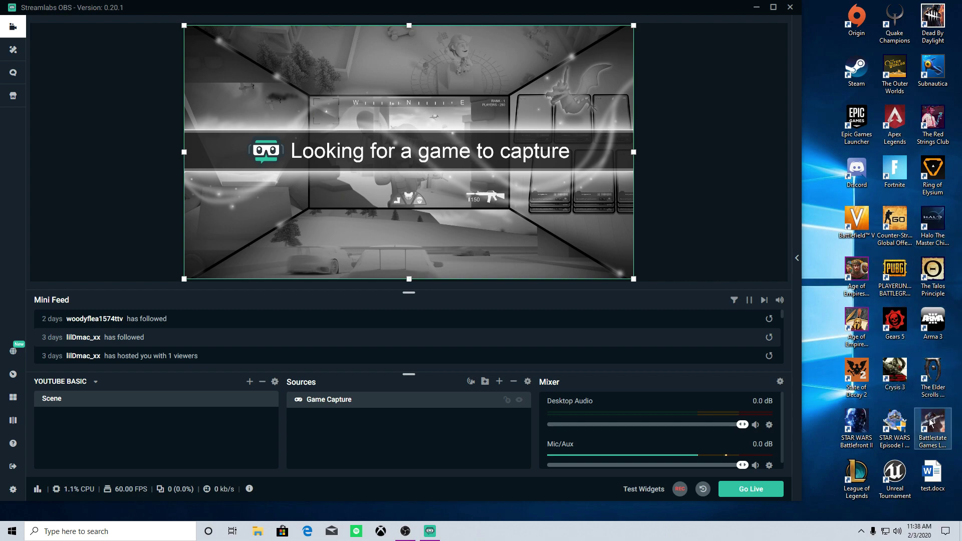
double_click(856, 231)
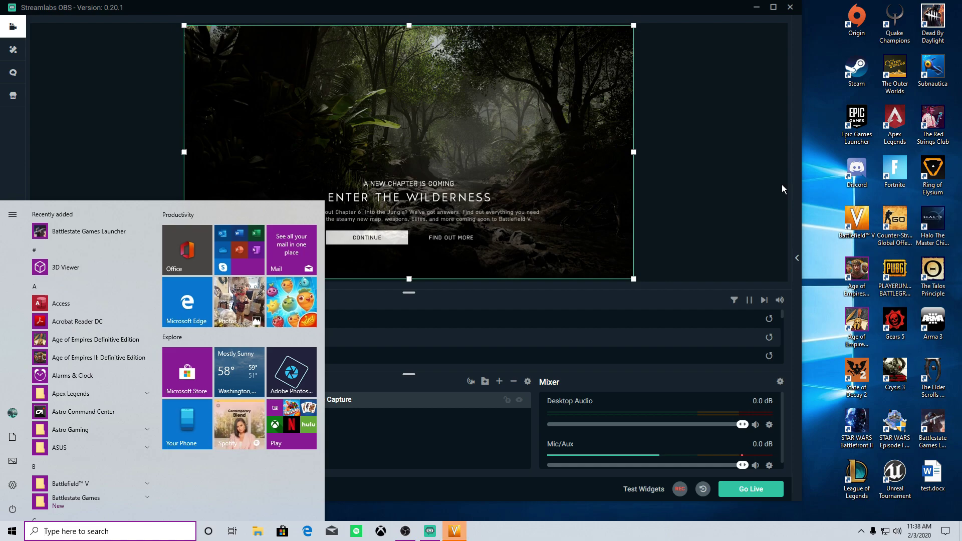
Step: Dismiss the Start menu and wait for Battlefield V's main menu to load
click(754, 159)
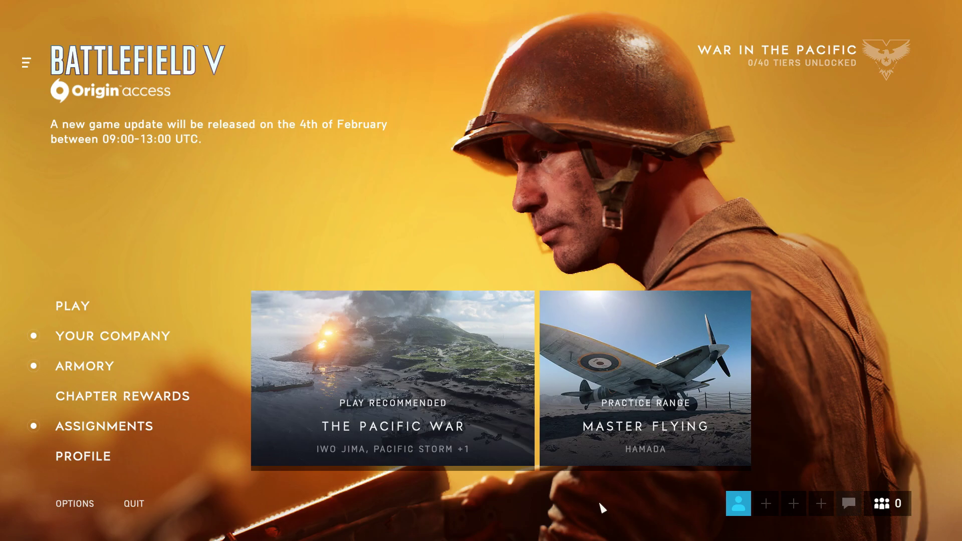
Step: Set Battlefield V's video Fullscreen Mode to Windowed, then return to Streamlabs OBS
click(88, 507)
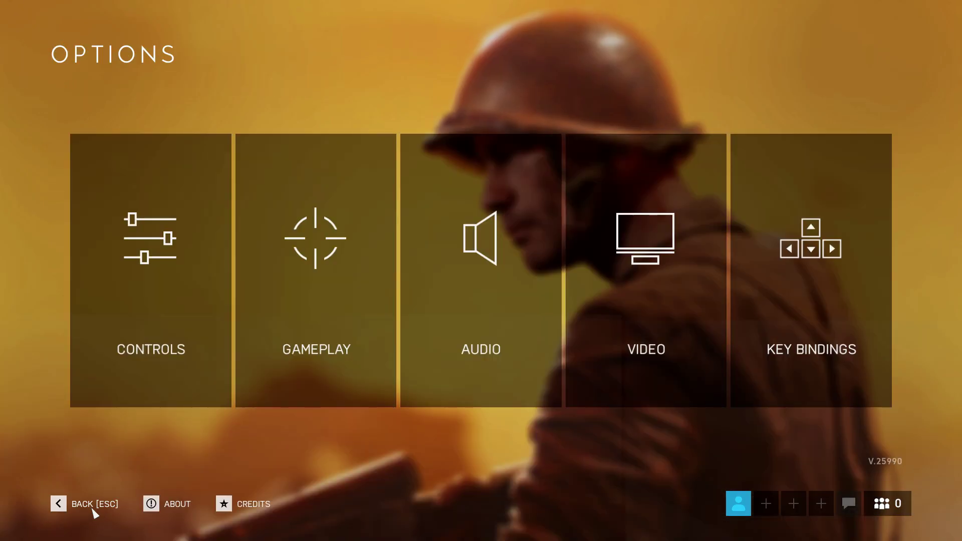
click(647, 266)
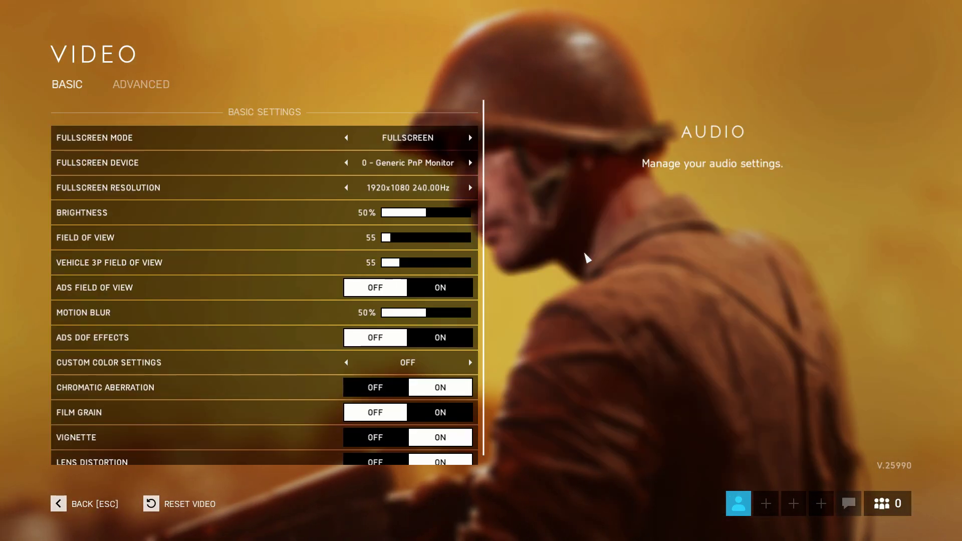
click(470, 137)
click(470, 138)
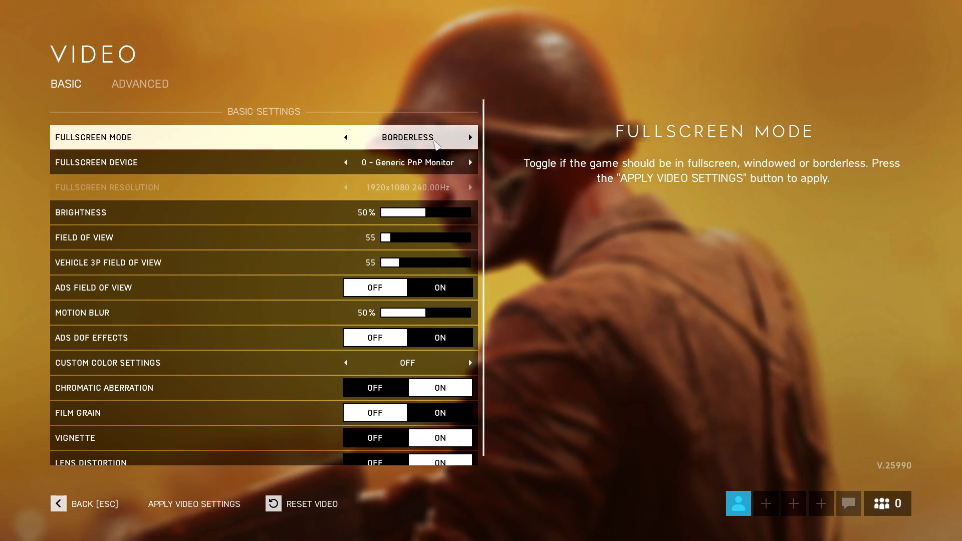
click(345, 137)
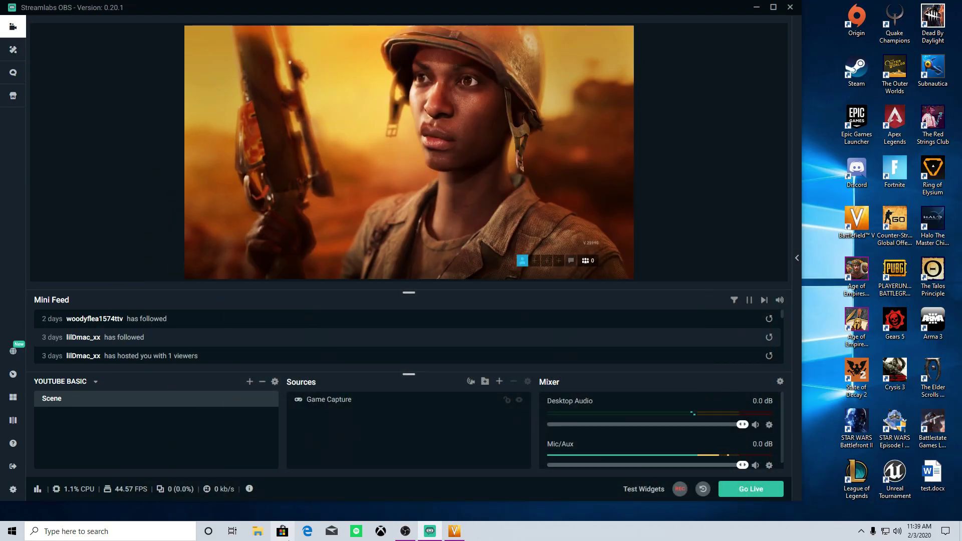
click(454, 531)
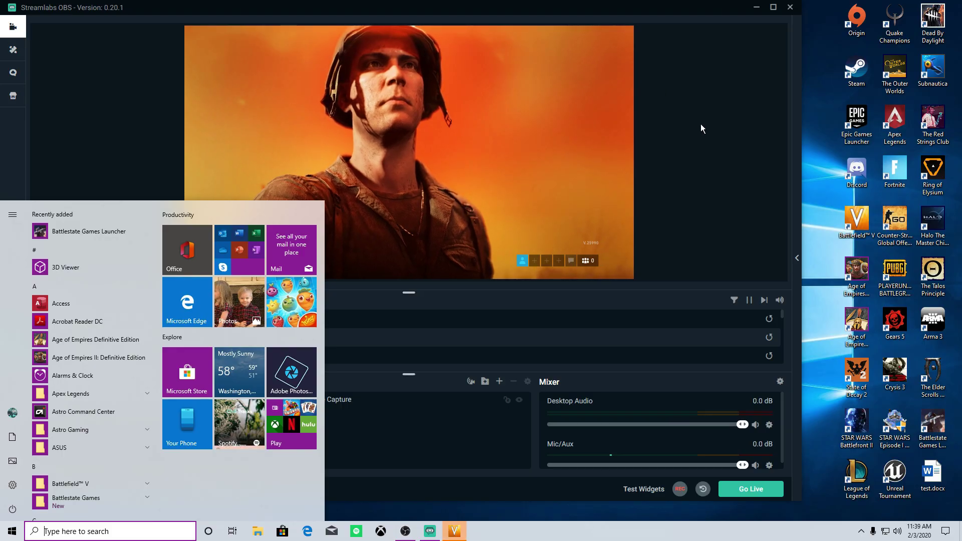
Step: Close the Start menu and view the source catalogue without adding anything
click(692, 122)
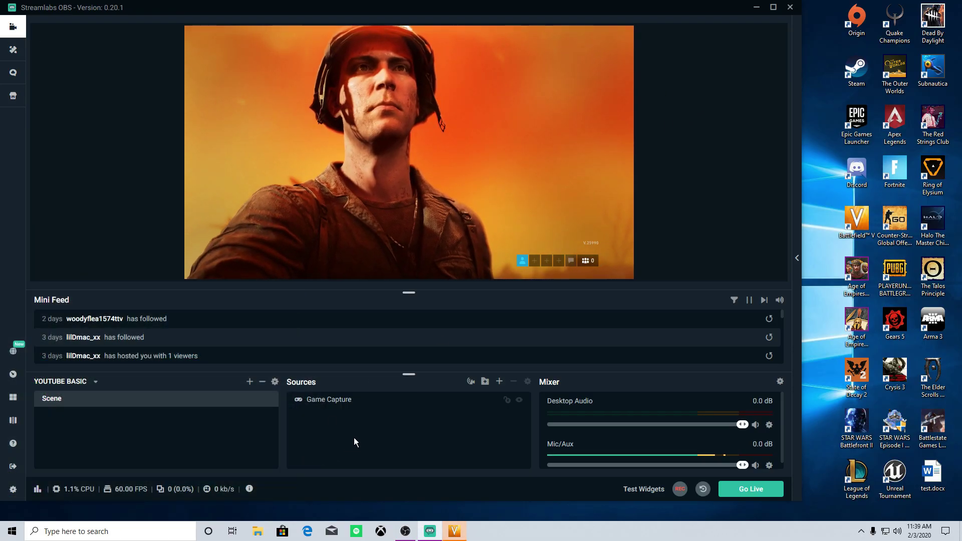
click(500, 382)
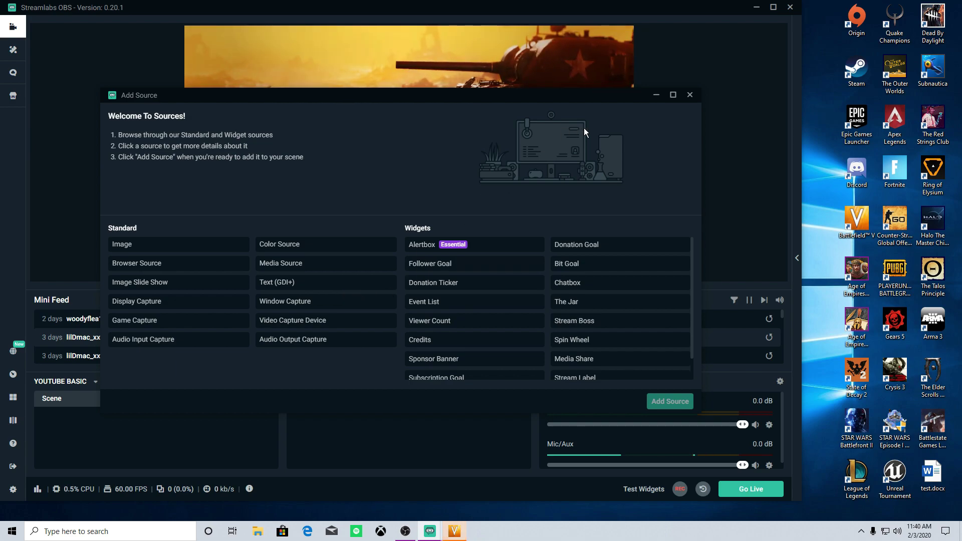
click(690, 96)
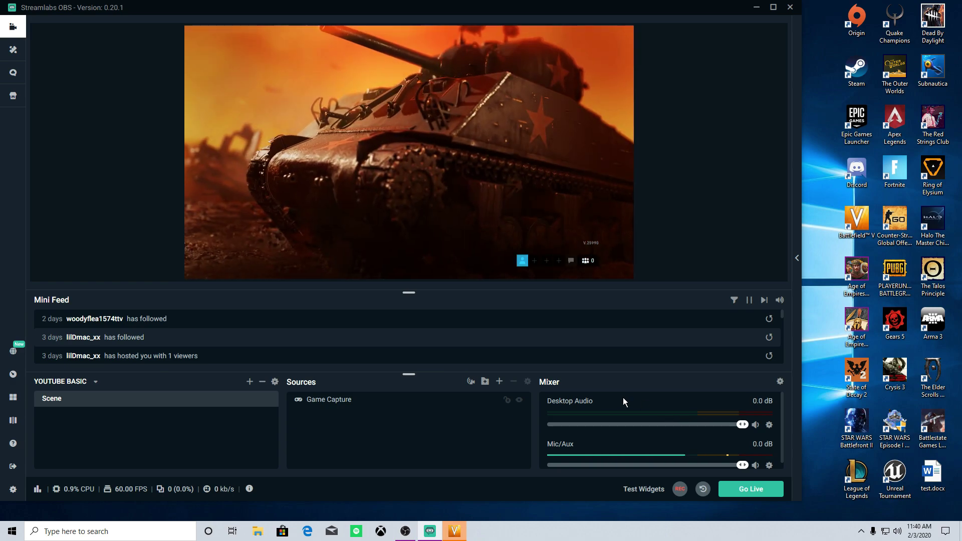
Step: Add a Video Capture Device source using the c922 Pro Stream Webcam
click(501, 382)
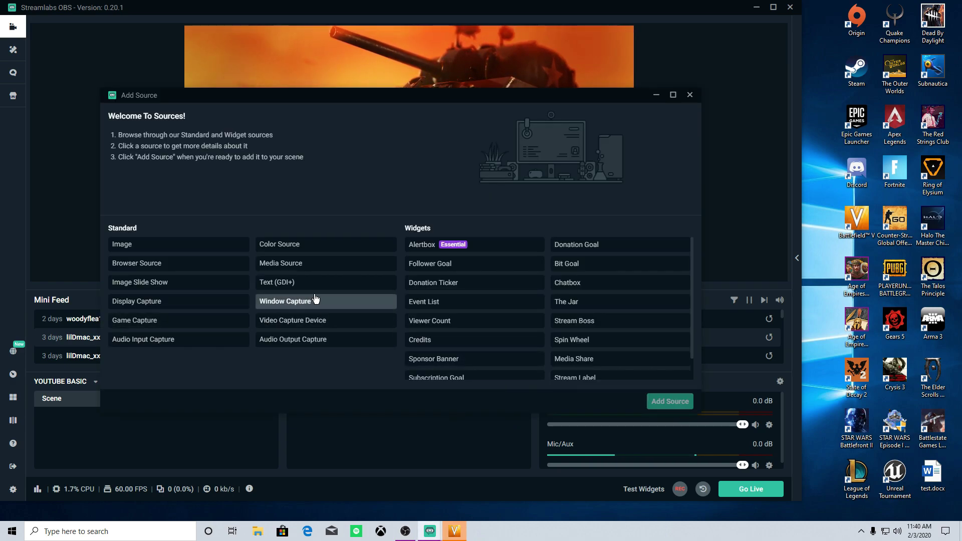
double_click(318, 321)
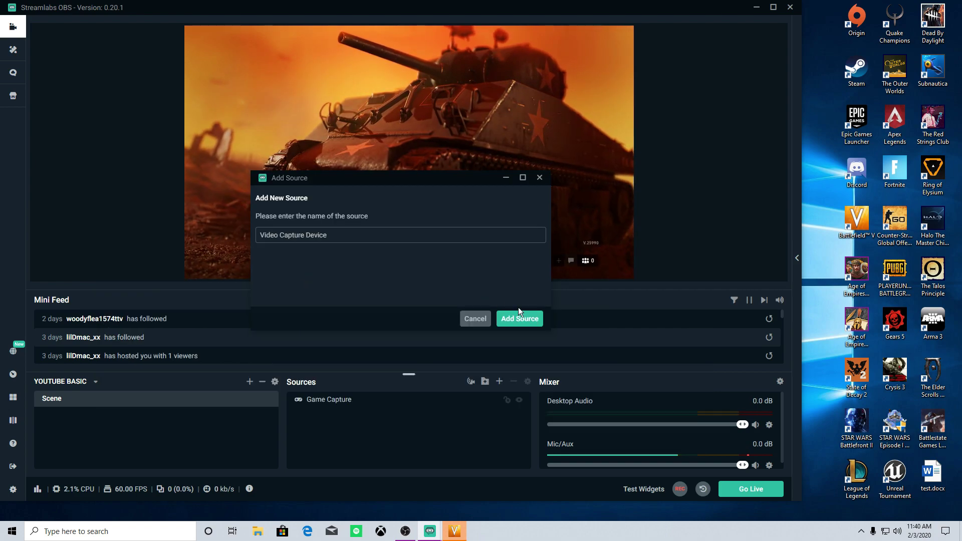
click(520, 320)
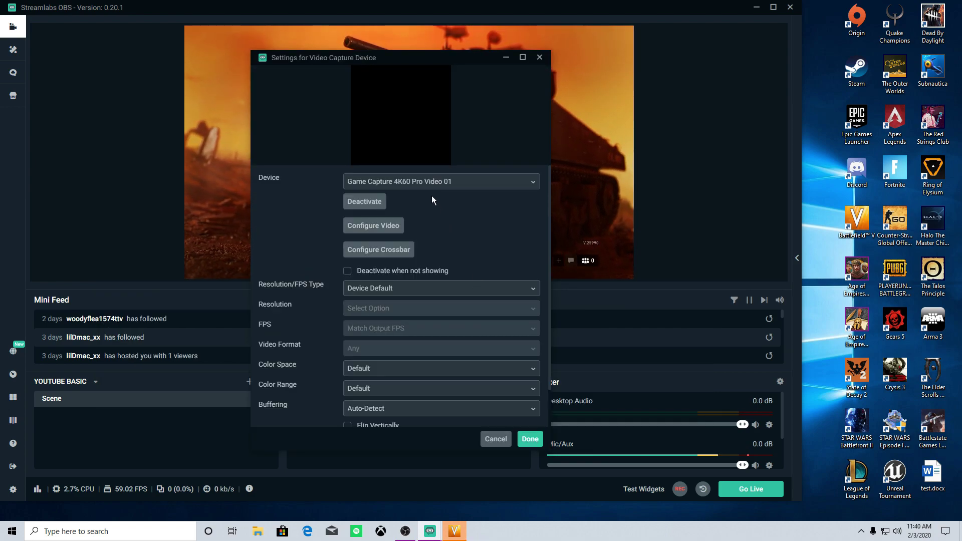
click(432, 186)
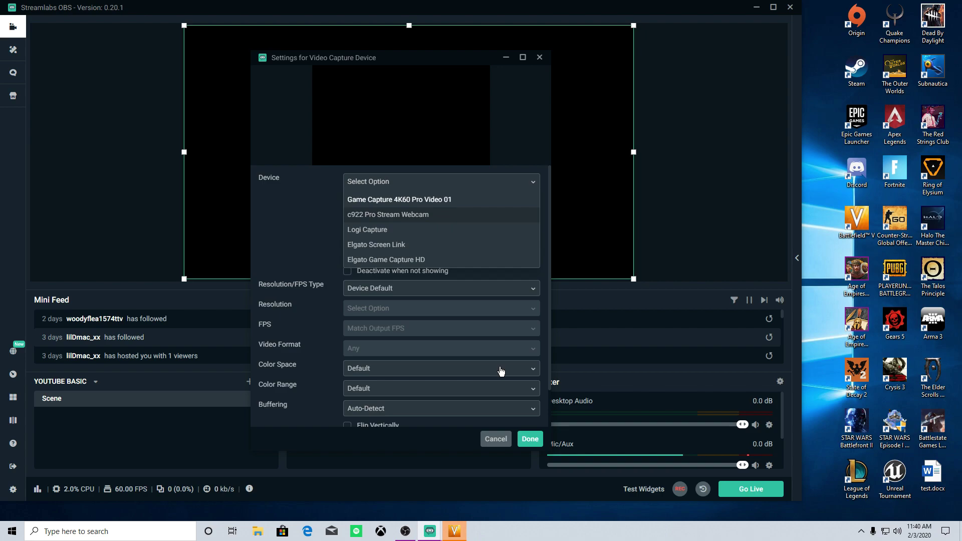
key(Return)
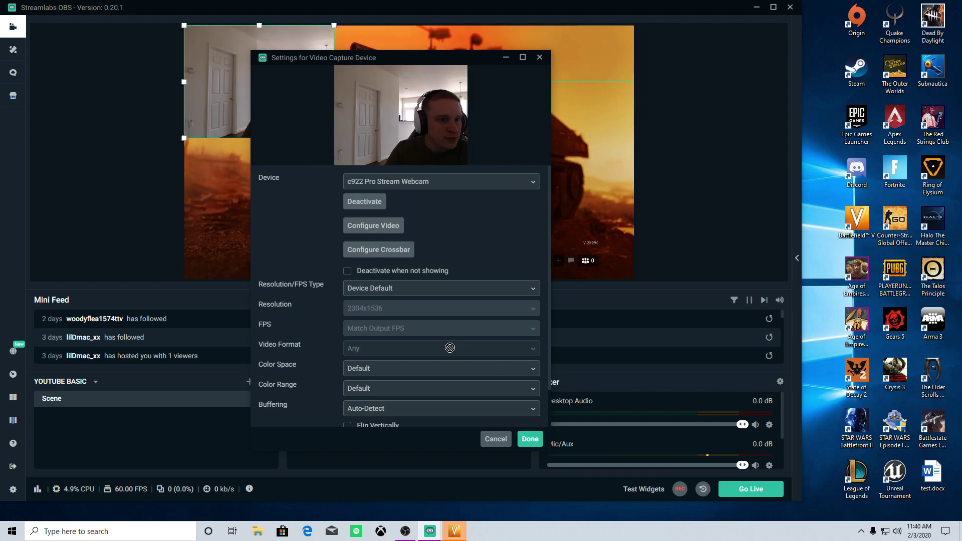
click(530, 440)
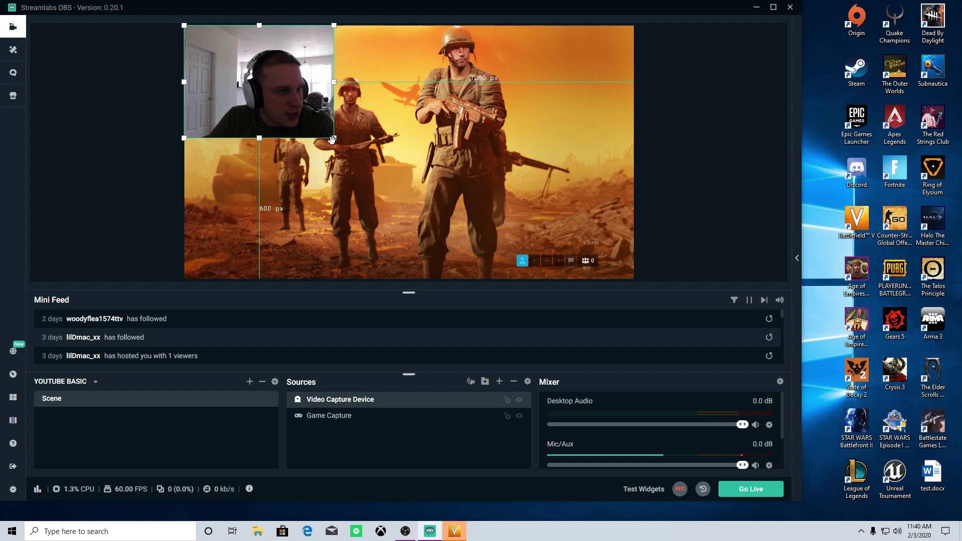
Step: Shrink the webcam overlay and move it to the middle-left of the preview
drag(334, 138, 303, 195)
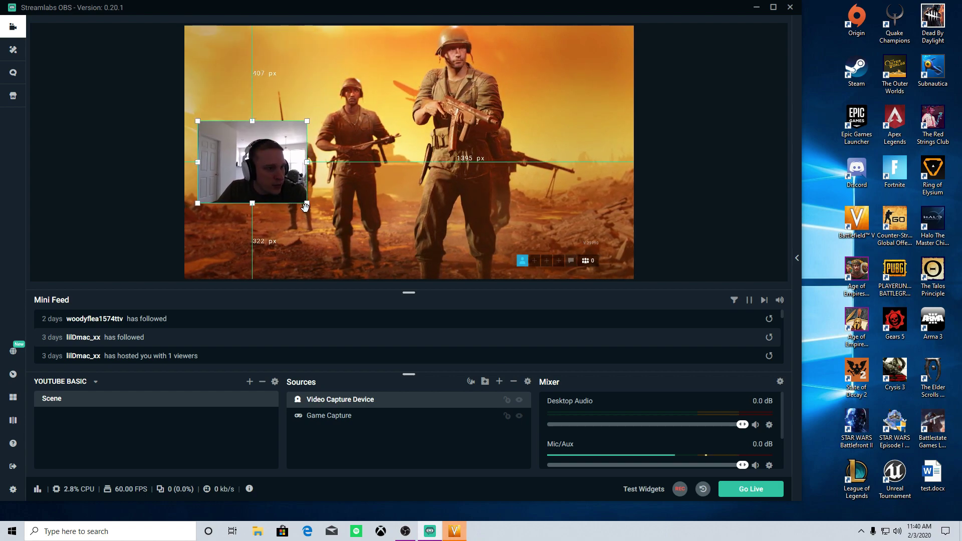
click(320, 185)
click(287, 184)
Step: Set the webcam's Resolution/FPS Type to Custom with 1920x1080 resolution
double_click(343, 401)
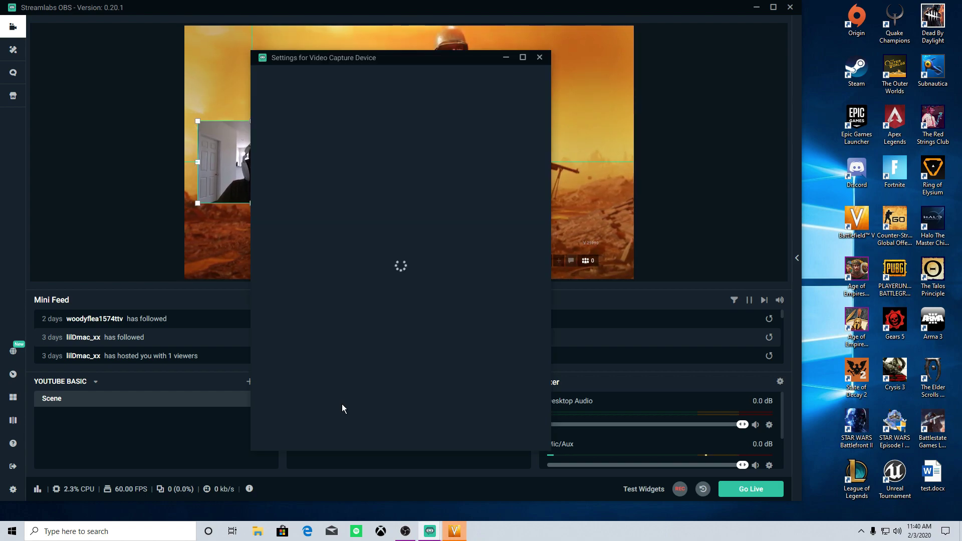
click(371, 289)
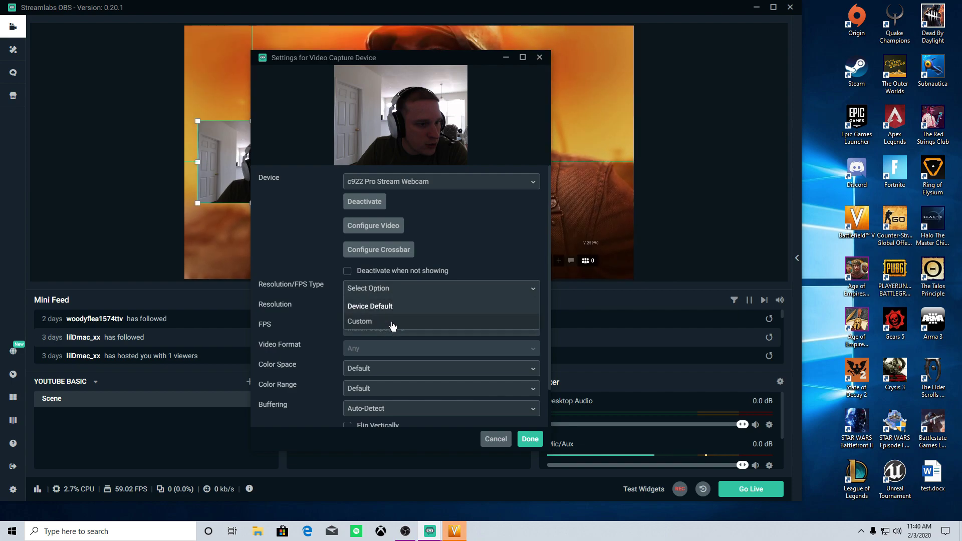
click(393, 326)
click(391, 309)
click(386, 356)
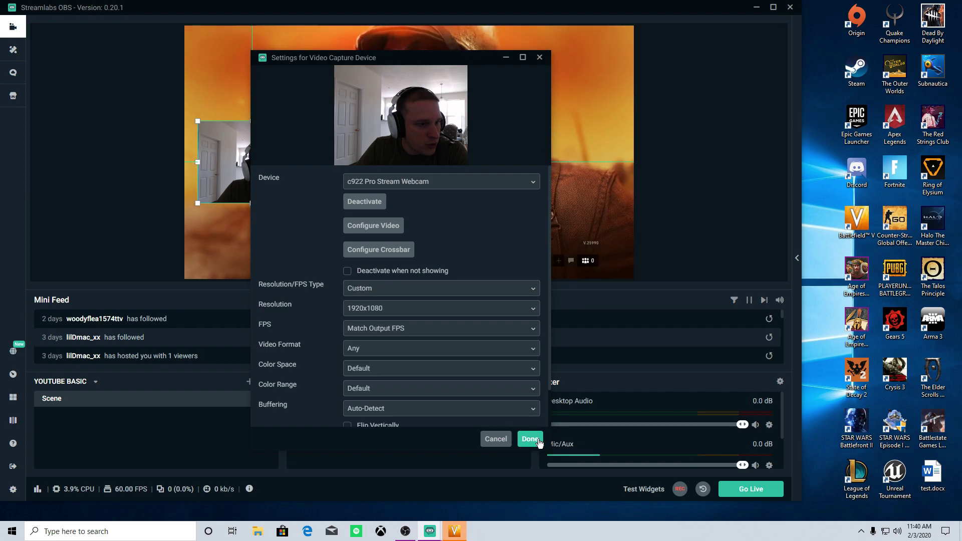
click(530, 439)
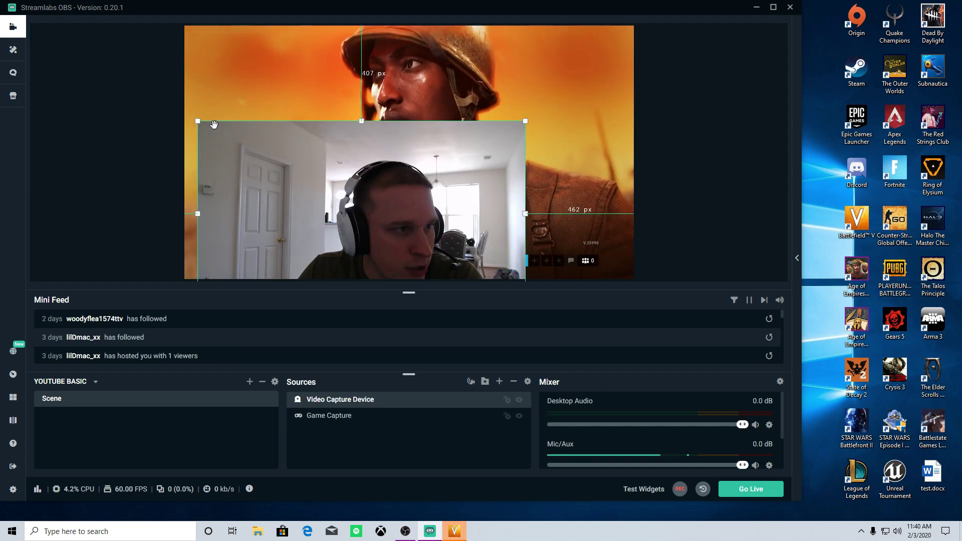
Step: Resize the webcam into a small overlay at the game's upper left
drag(198, 121, 332, 197)
drag(431, 235, 282, 140)
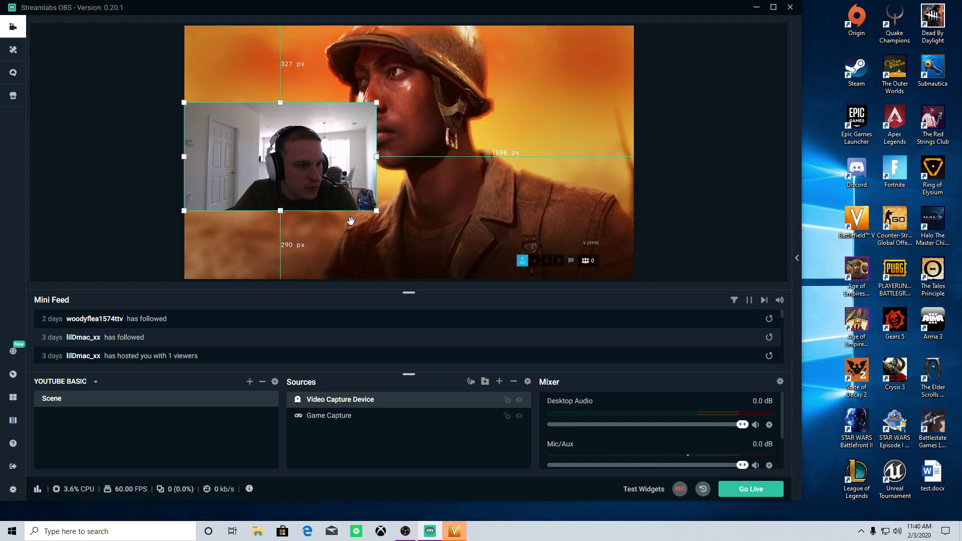
drag(377, 212, 285, 152)
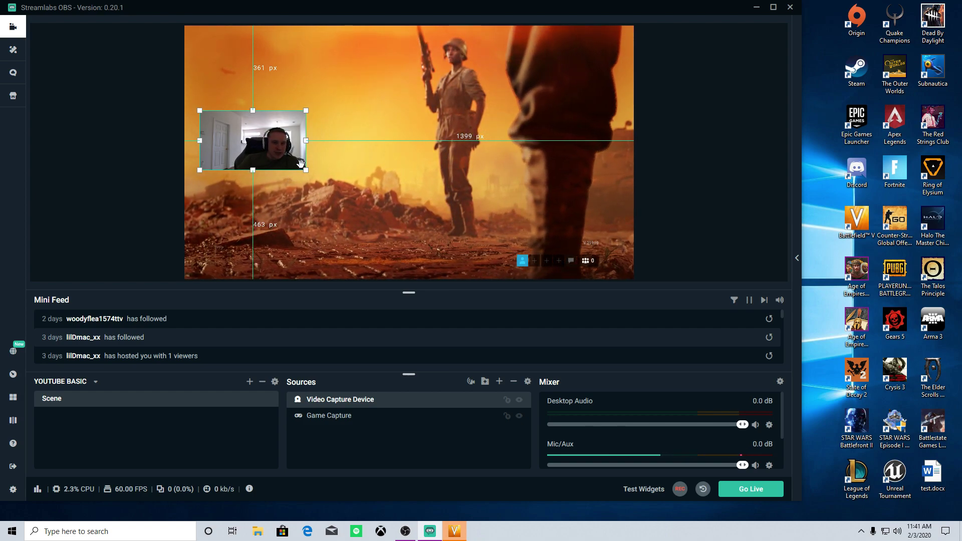
click(95, 382)
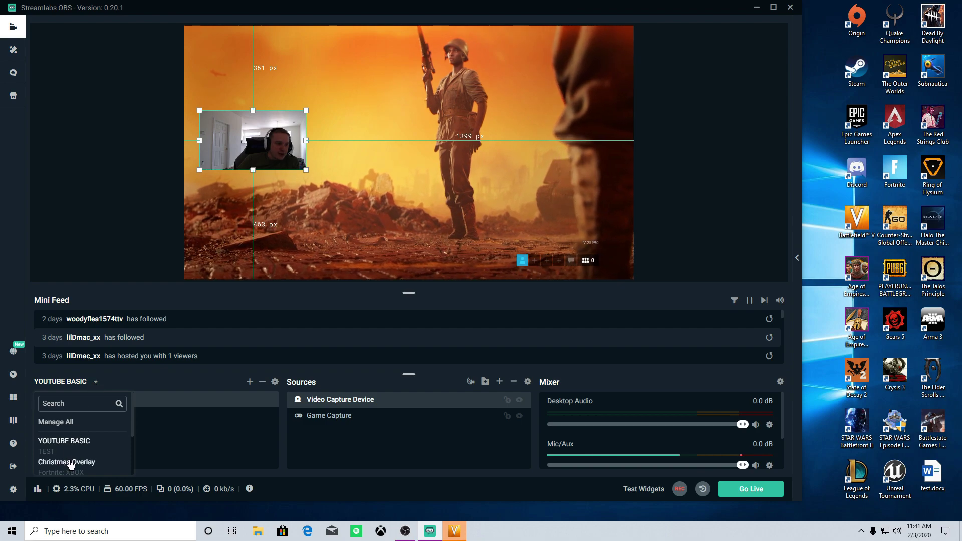
click(63, 441)
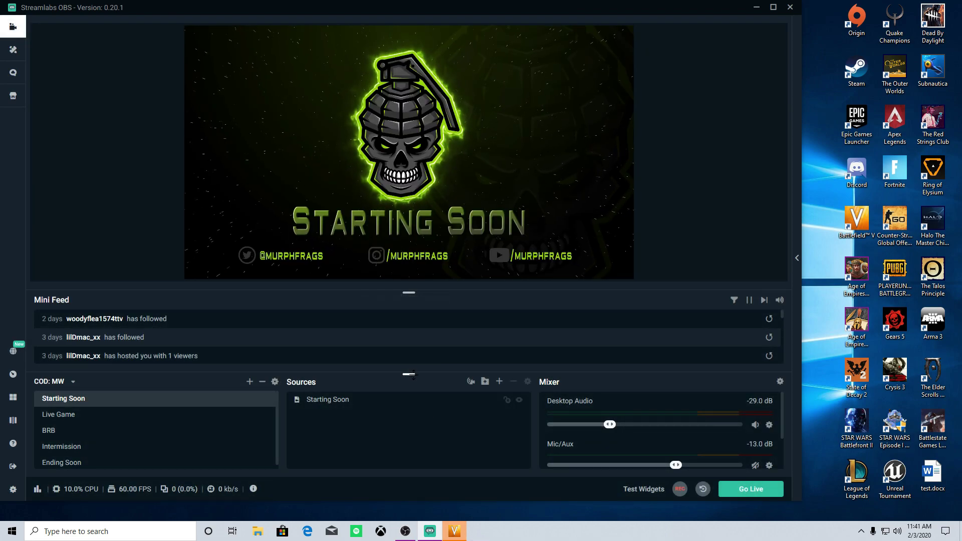
click(69, 416)
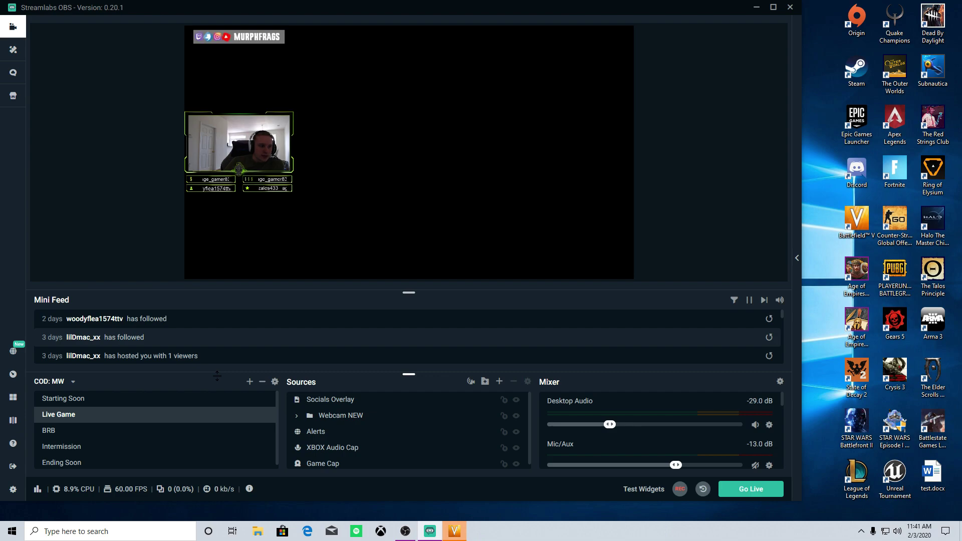
click(107, 398)
click(61, 384)
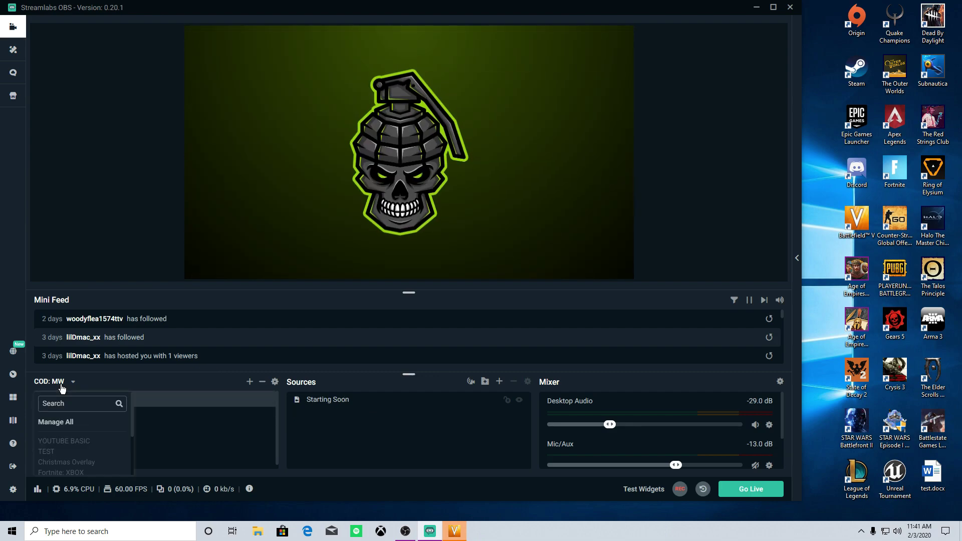
click(64, 441)
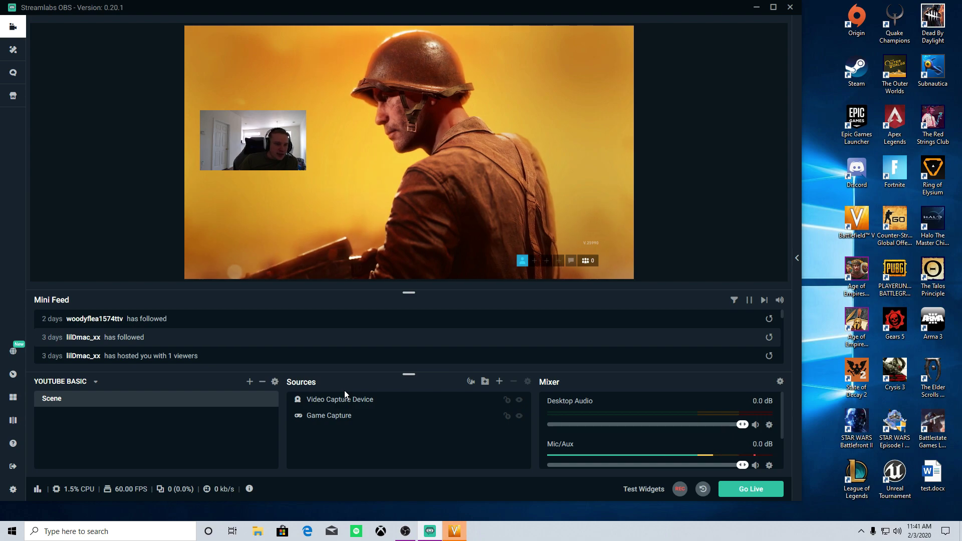
Step: Select the Game Capture source and shift it slightly in the preview
click(366, 400)
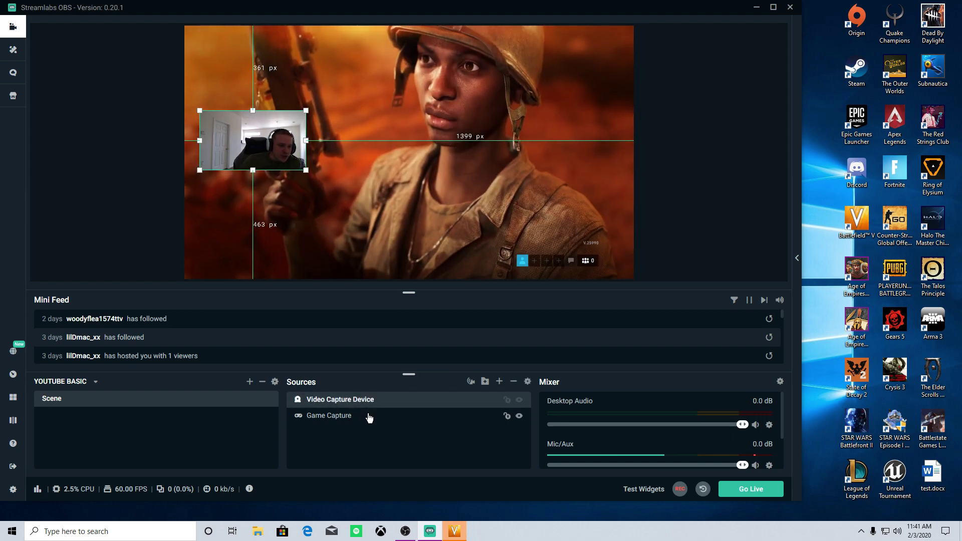
click(367, 417)
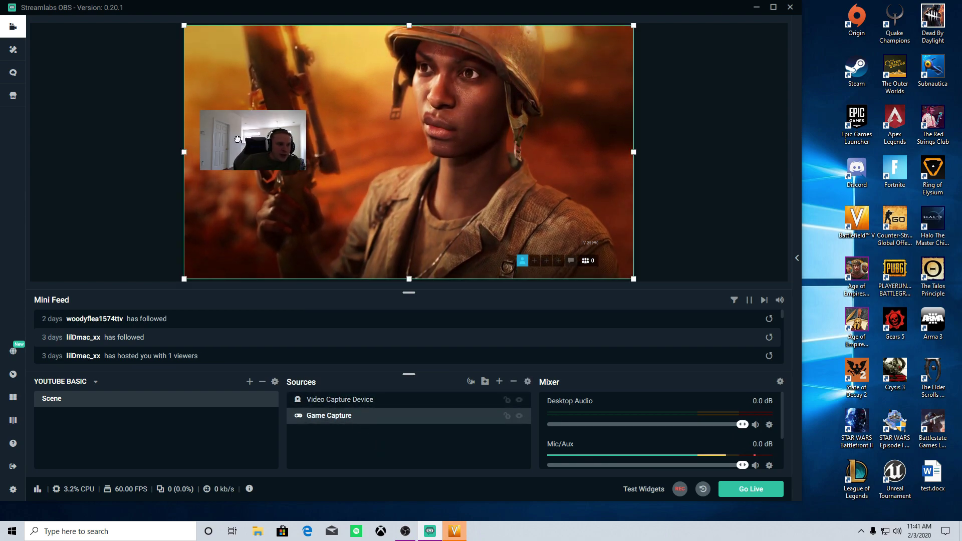
mouse_move(242, 136)
mouse_down()
mouse_move(232, 145)
mouse_move(244, 131)
mouse_up()
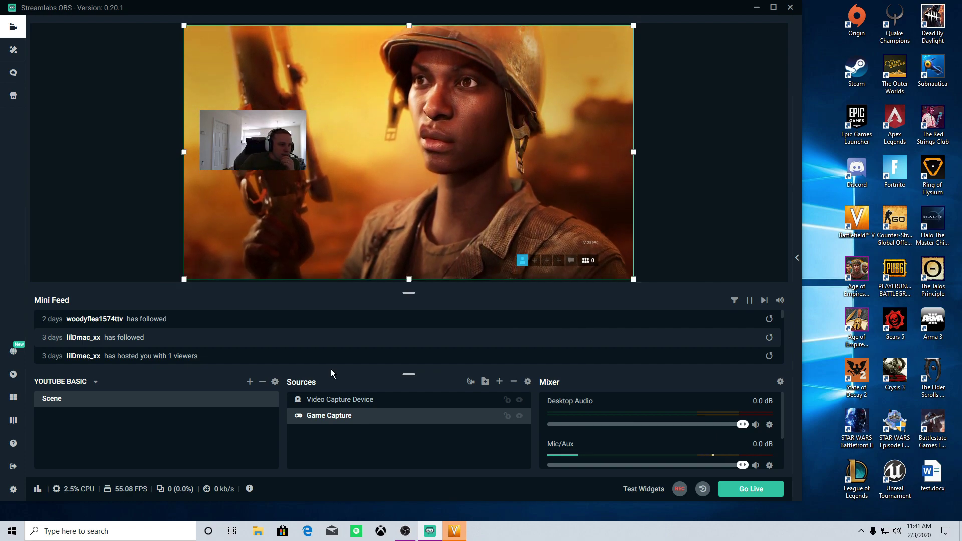
Step: Snap the webcam overlay flush to the canvas's left edge and open Settings
click(357, 405)
drag(259, 146, 242, 144)
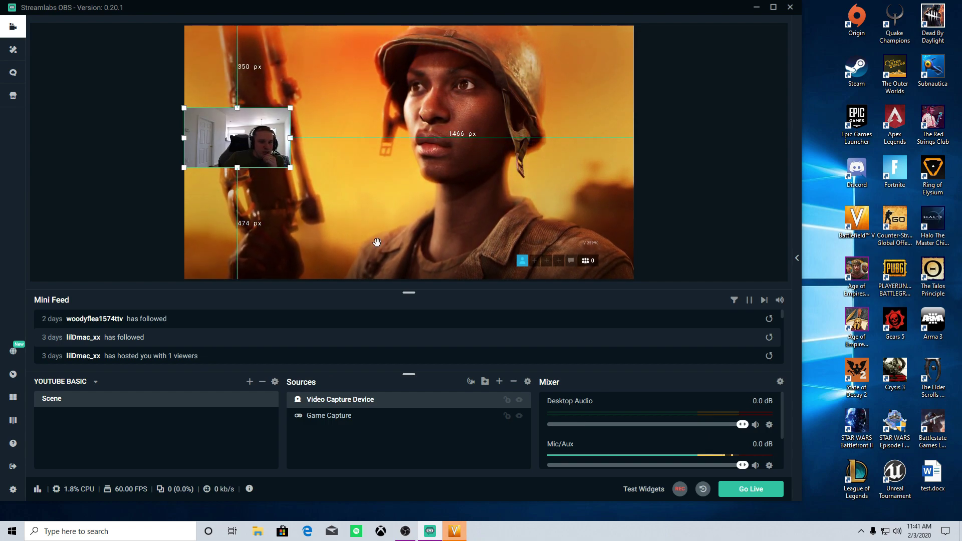
click(13, 489)
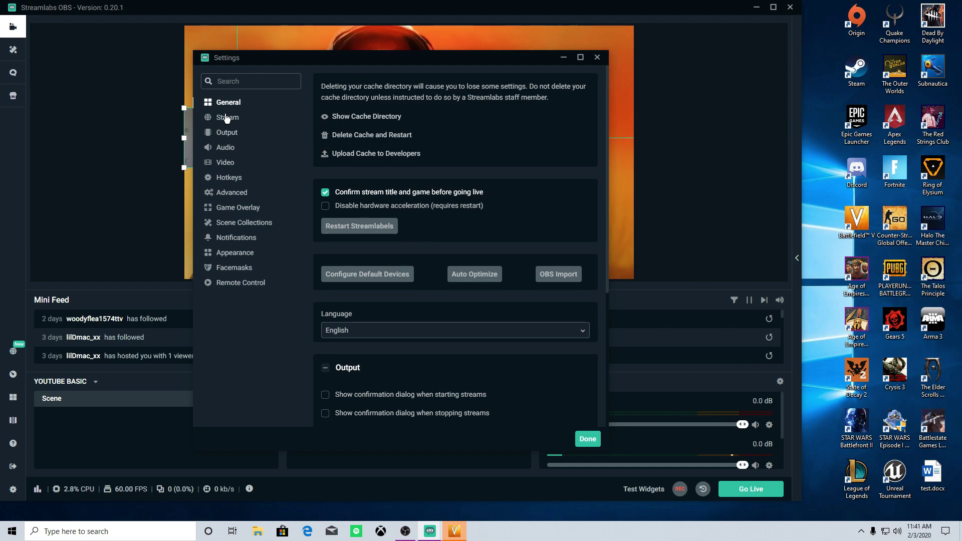
Step: View the Stream settings, then Output showing x264 encoder at CBR 6000 bitrate
click(228, 119)
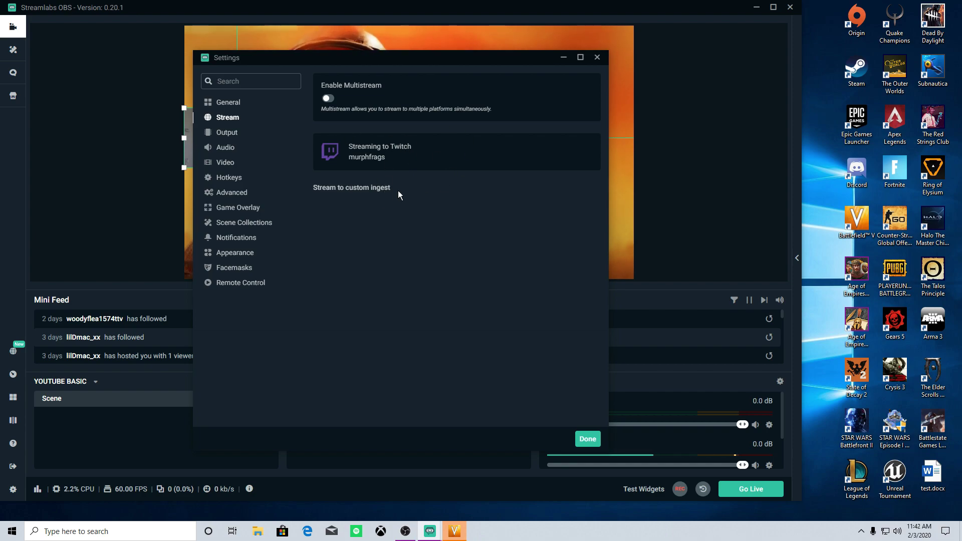
click(235, 139)
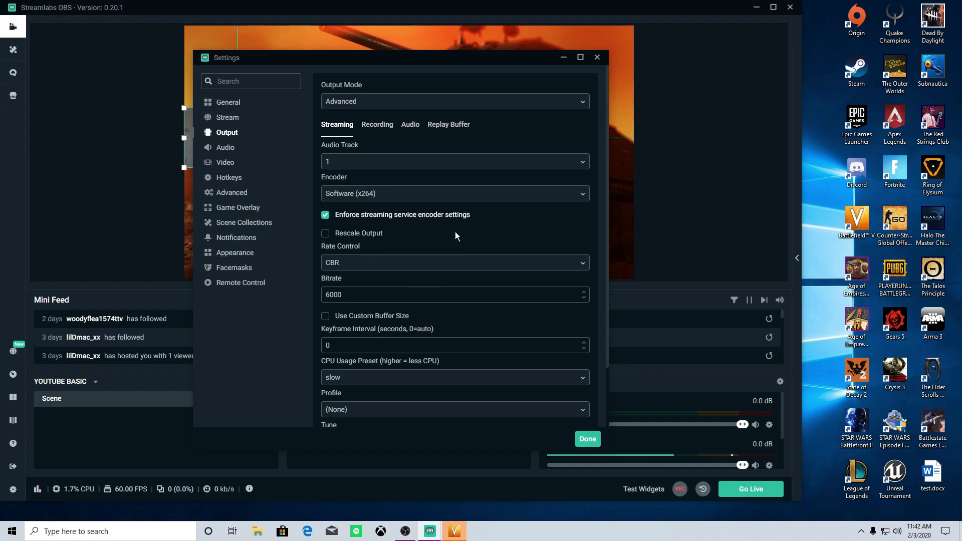
click(432, 195)
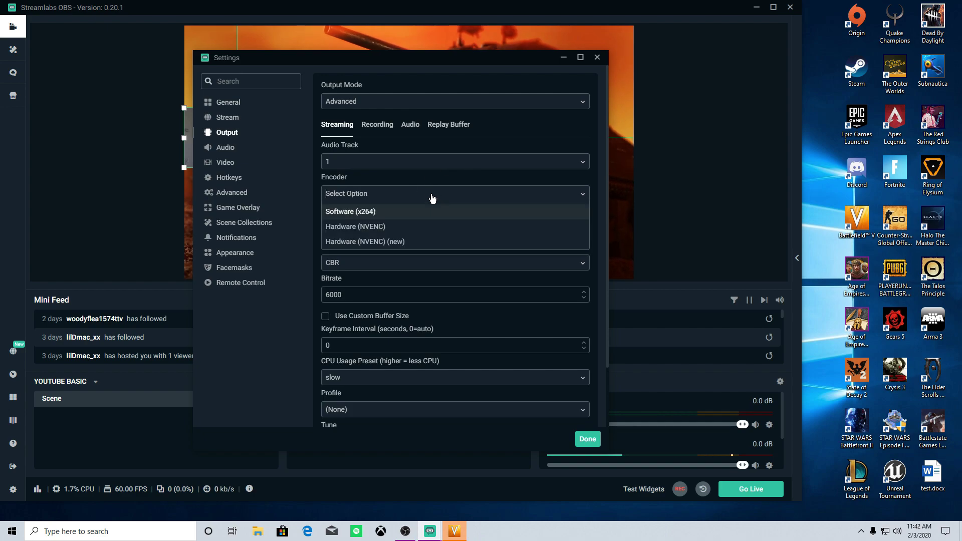
click(388, 210)
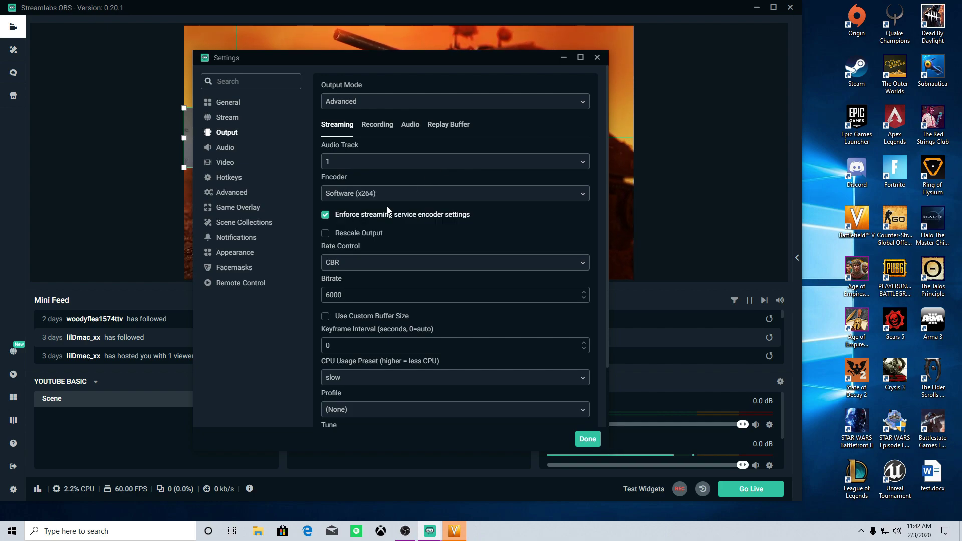
click(424, 195)
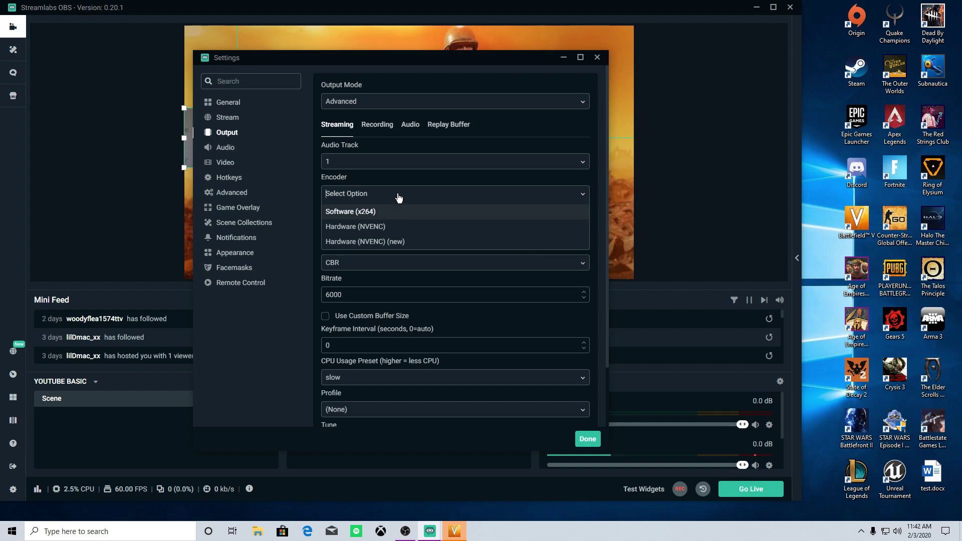
click(401, 211)
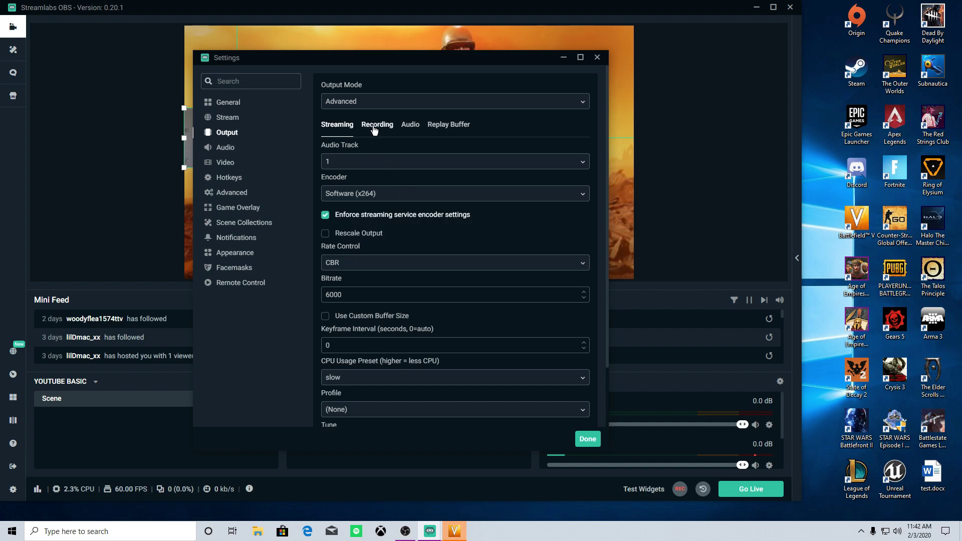
scroll(381, 260, down, 3)
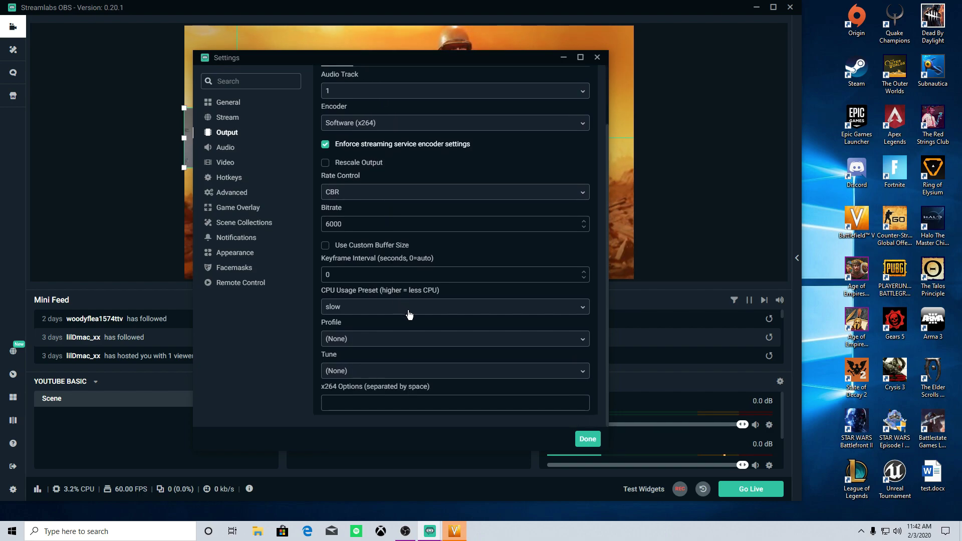
Step: Set the x264 CPU Usage Preset to slow, leaving CBR at 6000 bitrate
click(410, 312)
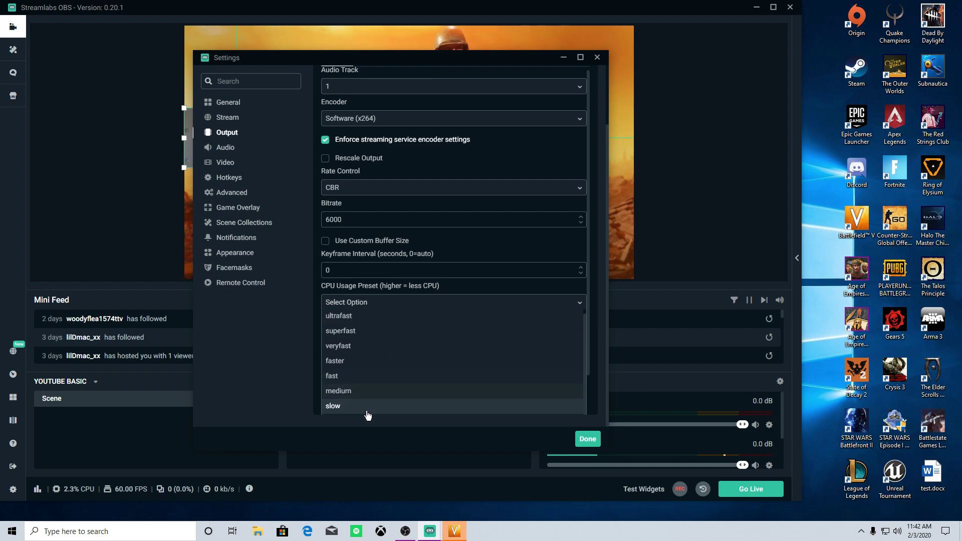
scroll(367, 376, down, 2)
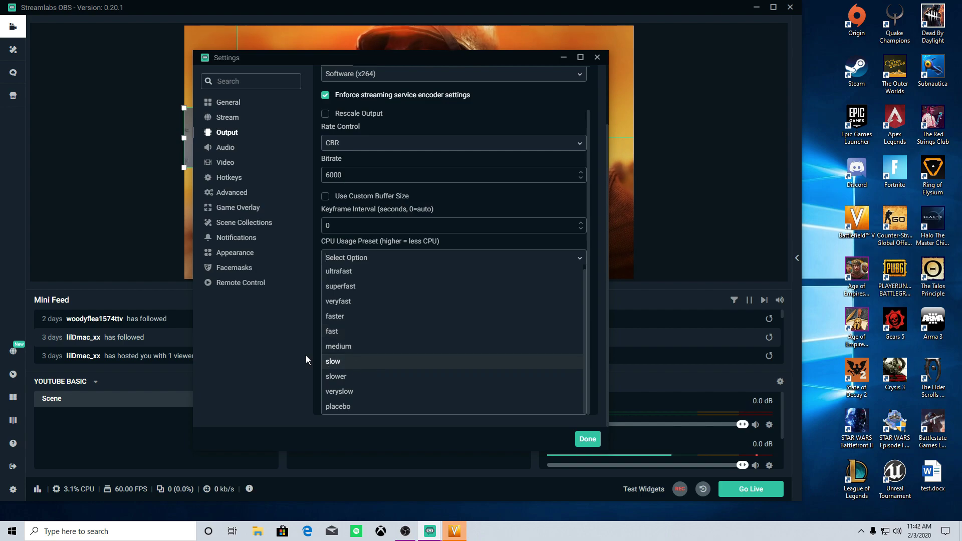
click(289, 350)
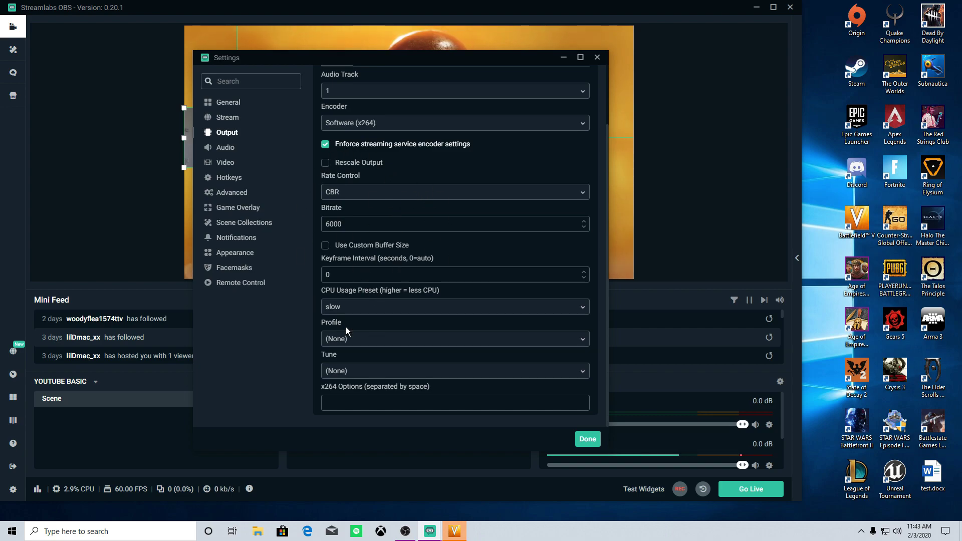
click(391, 309)
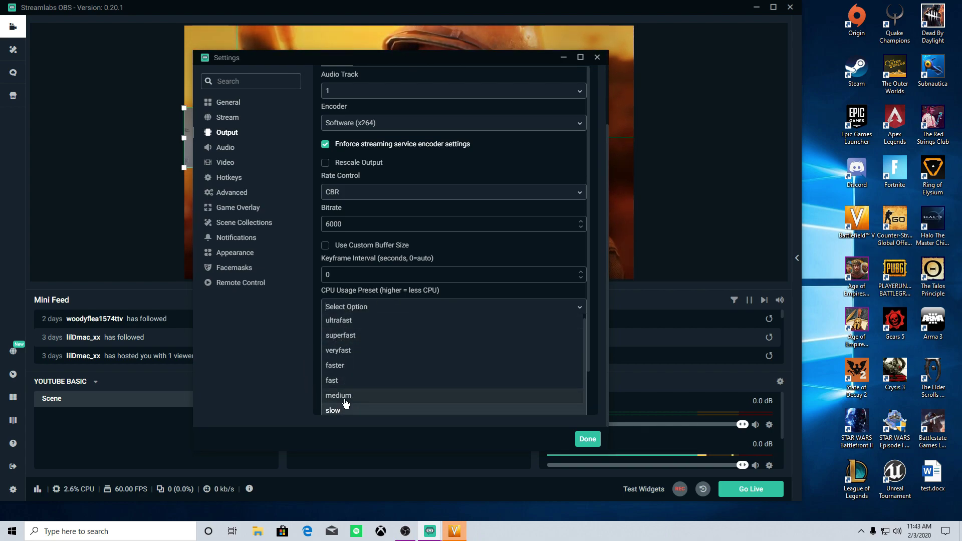
scroll(346, 403, down, 2)
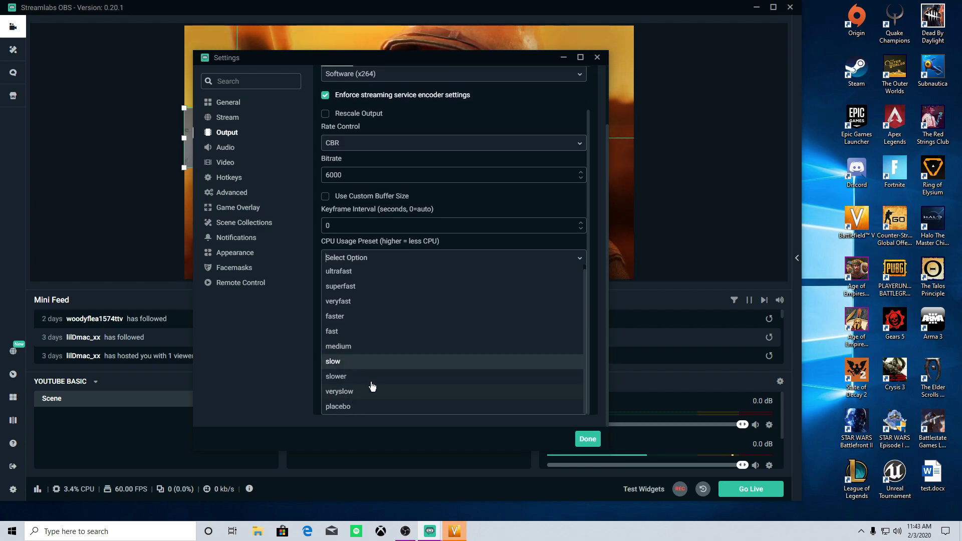
click(304, 322)
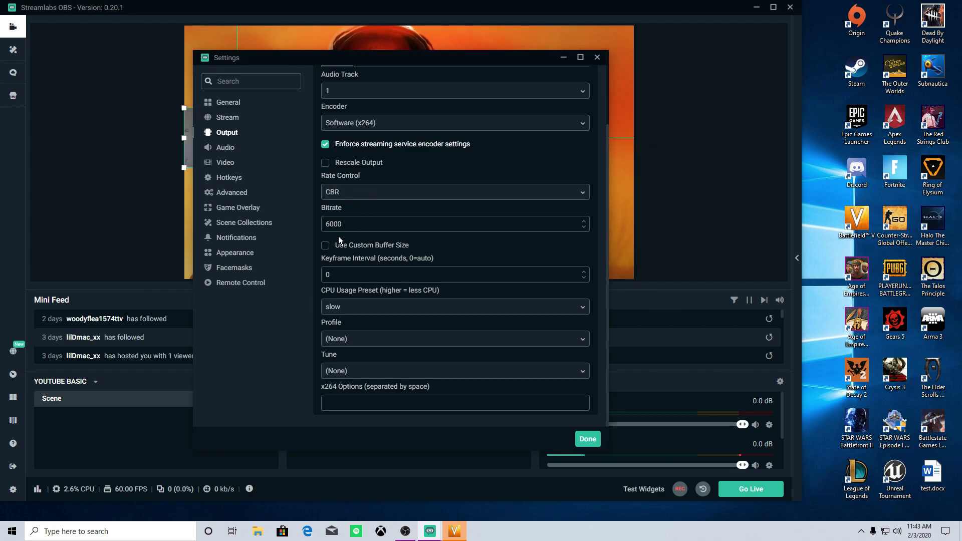
scroll(350, 241, up, 2)
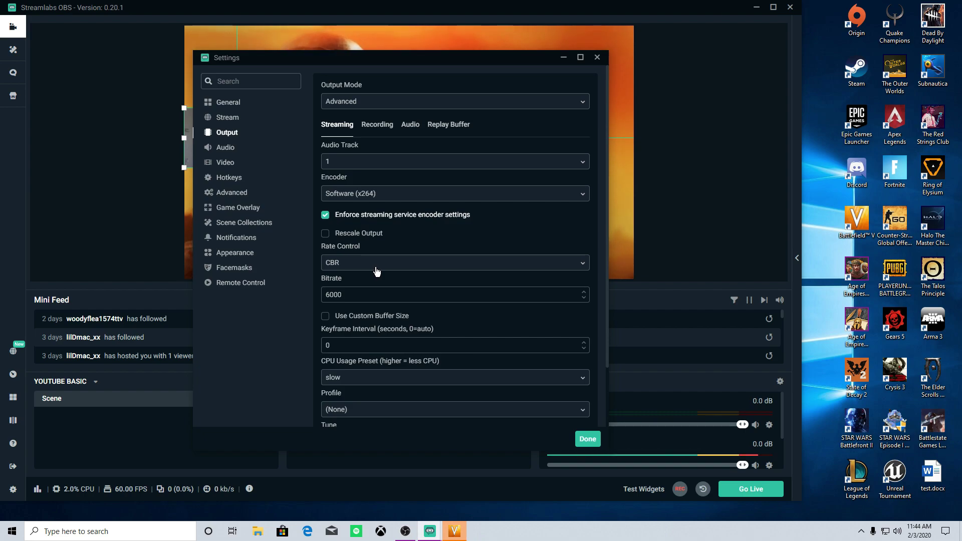
Step: Switch the streaming encoder to Hardware (NVENC) and replace the 2500 bitrate with 6000
click(442, 194)
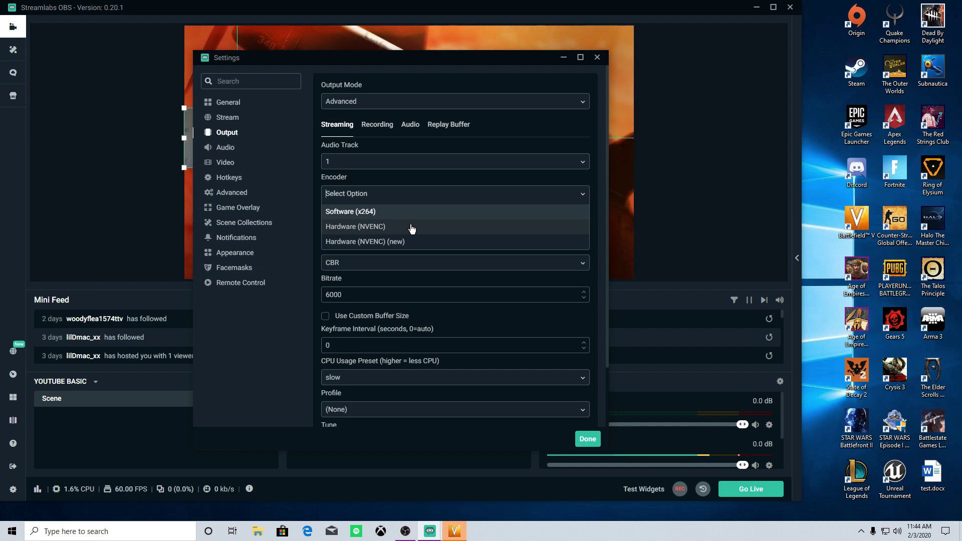
click(410, 229)
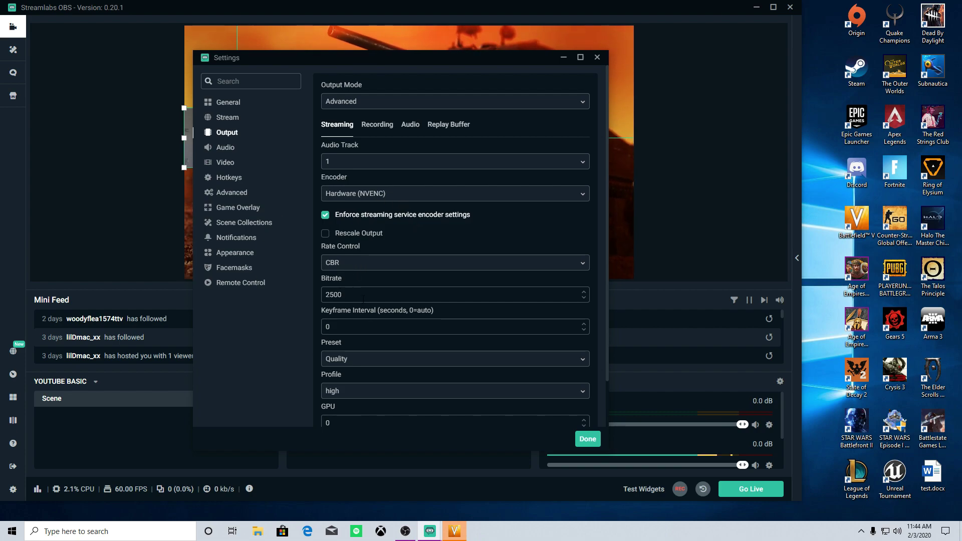
drag(351, 295, 268, 289)
text(6000)
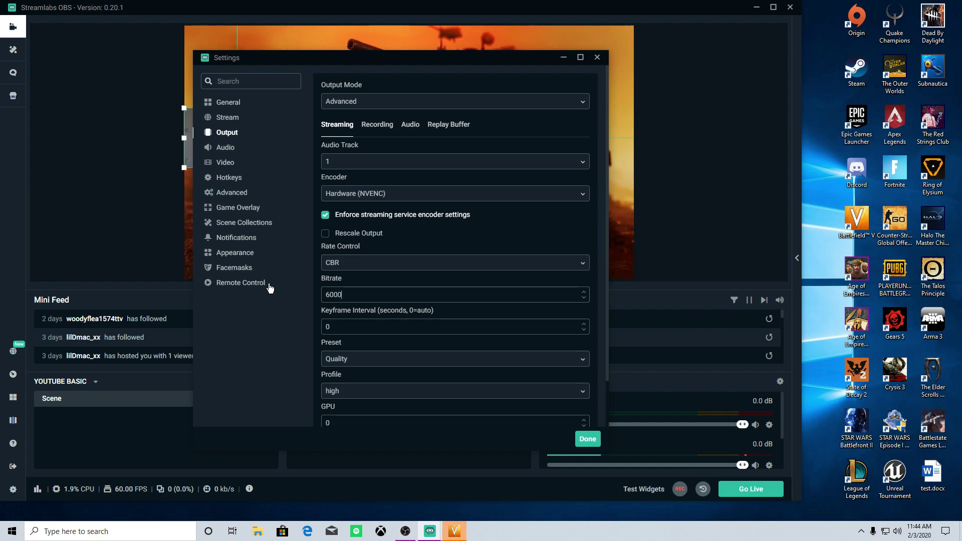
Step: Keep the NVENC encoder preset at Quality and save the output settings with Done
scroll(412, 346, down, 1)
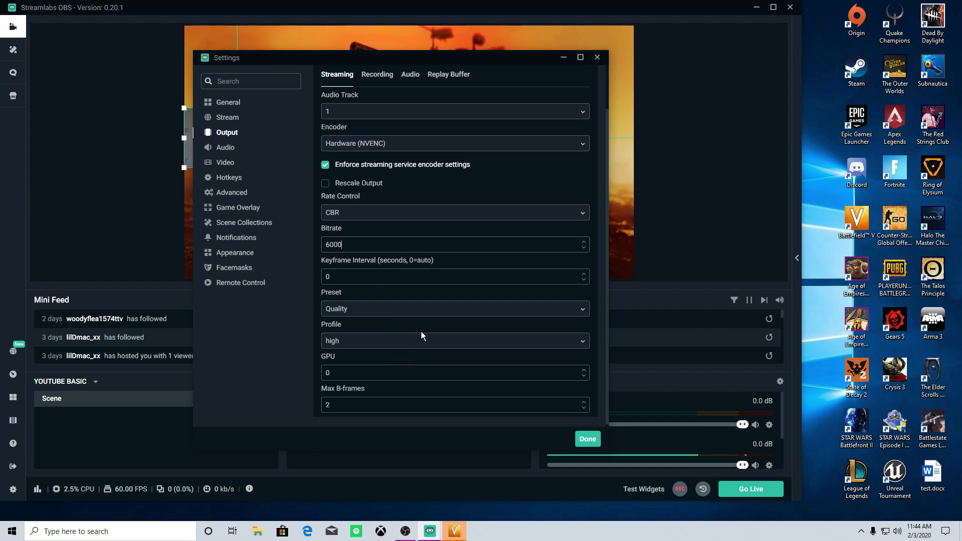
click(422, 334)
click(377, 309)
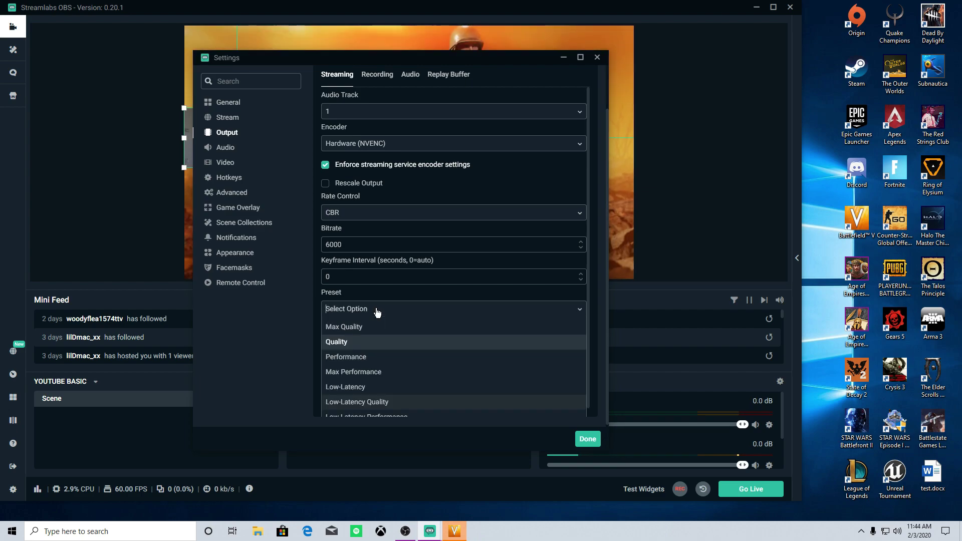
click(350, 341)
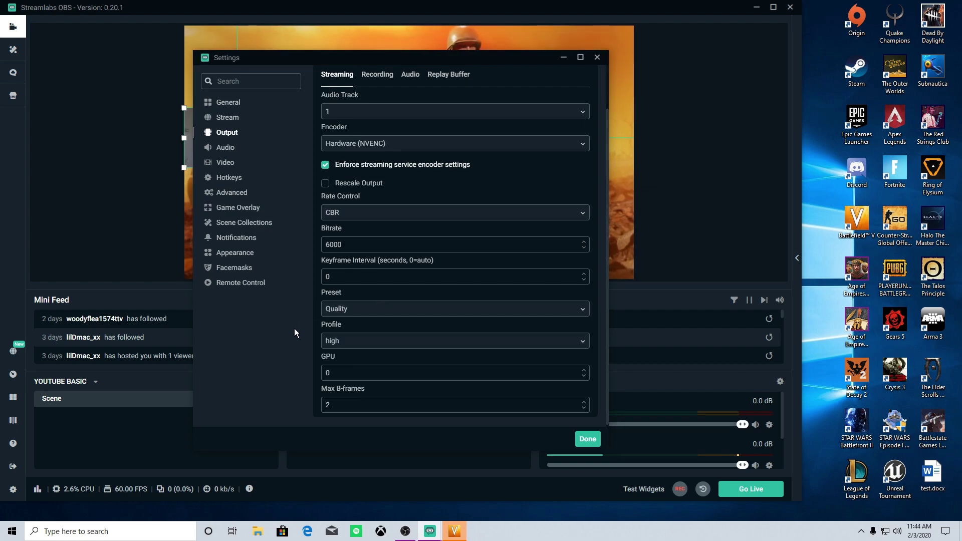
click(368, 309)
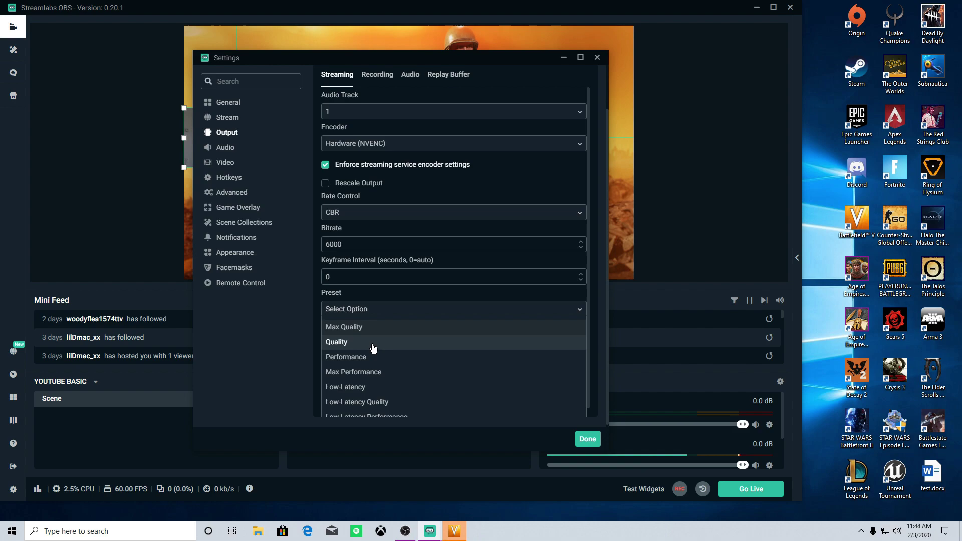
scroll(368, 363, down, 1)
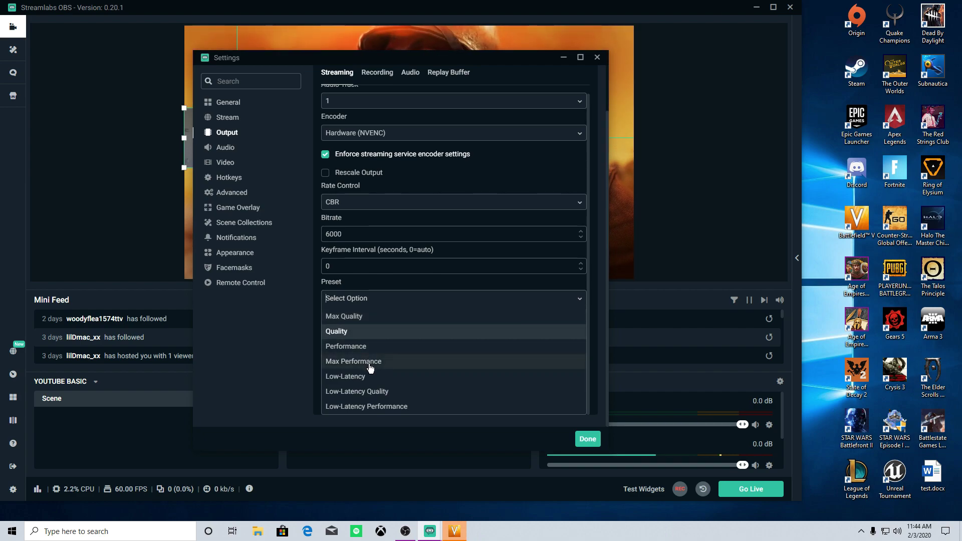
click(372, 333)
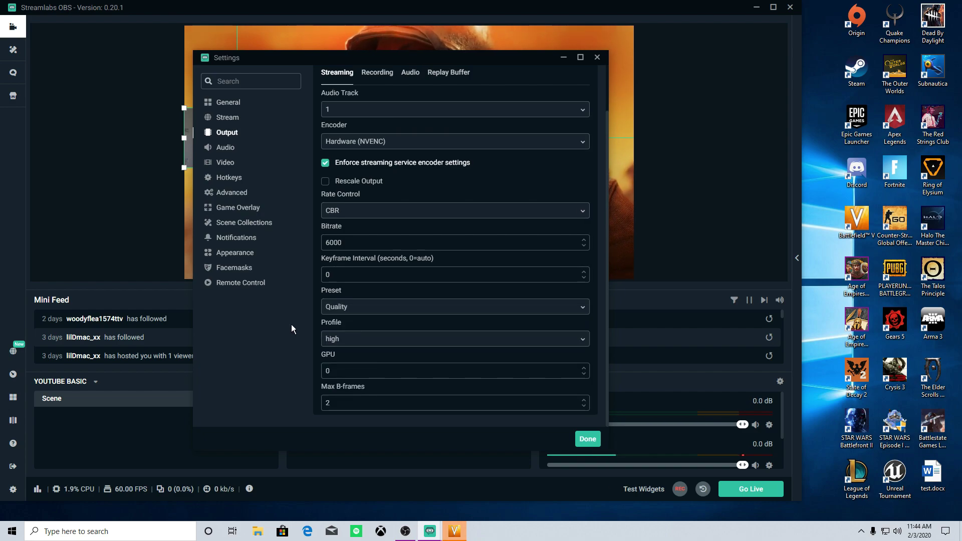
scroll(476, 225, up, 2)
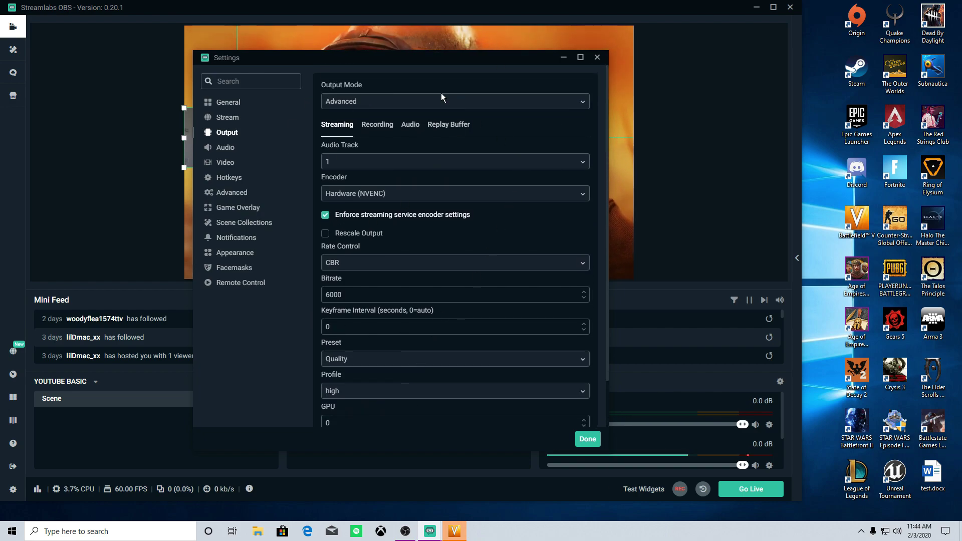
click(588, 440)
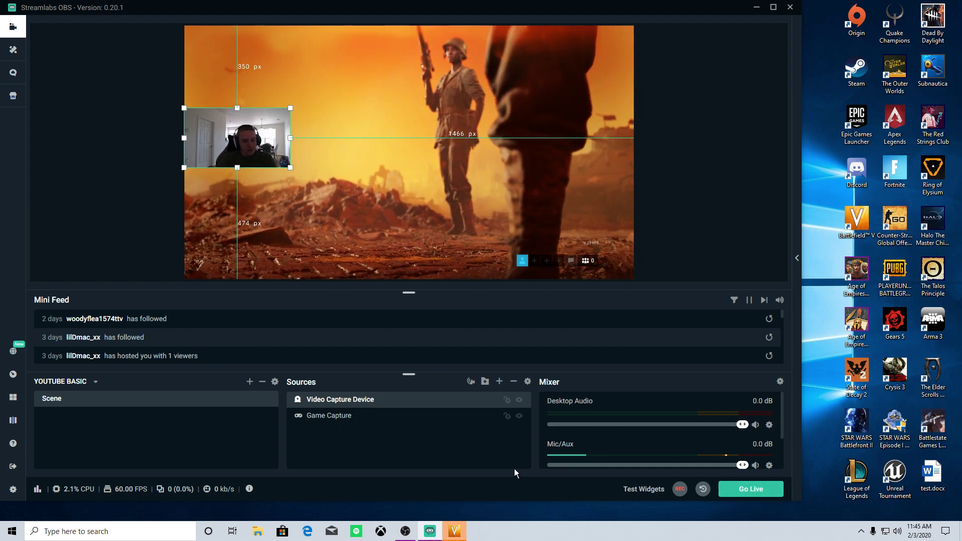
Step: Close the Battlefield V window from its taskbar icon
right_click(454, 531)
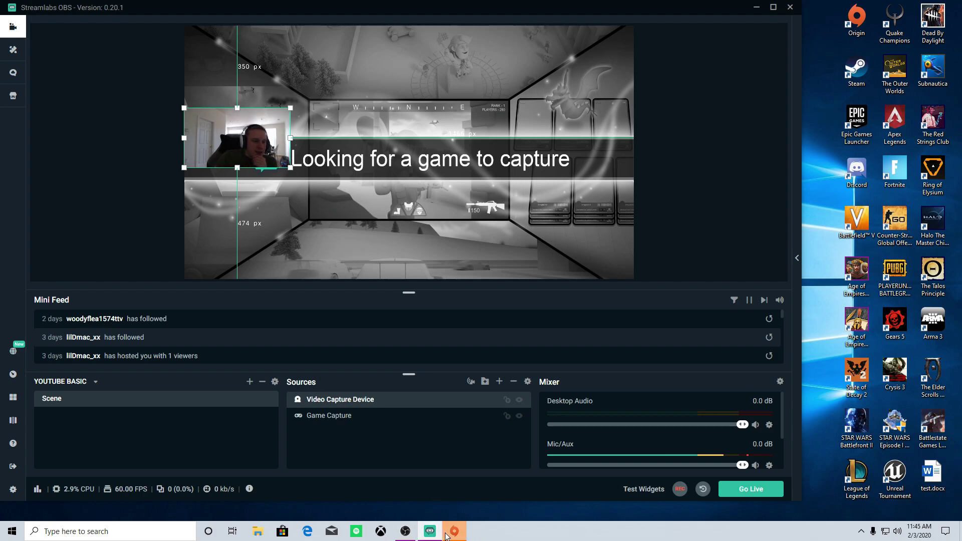
right_click(455, 531)
click(447, 511)
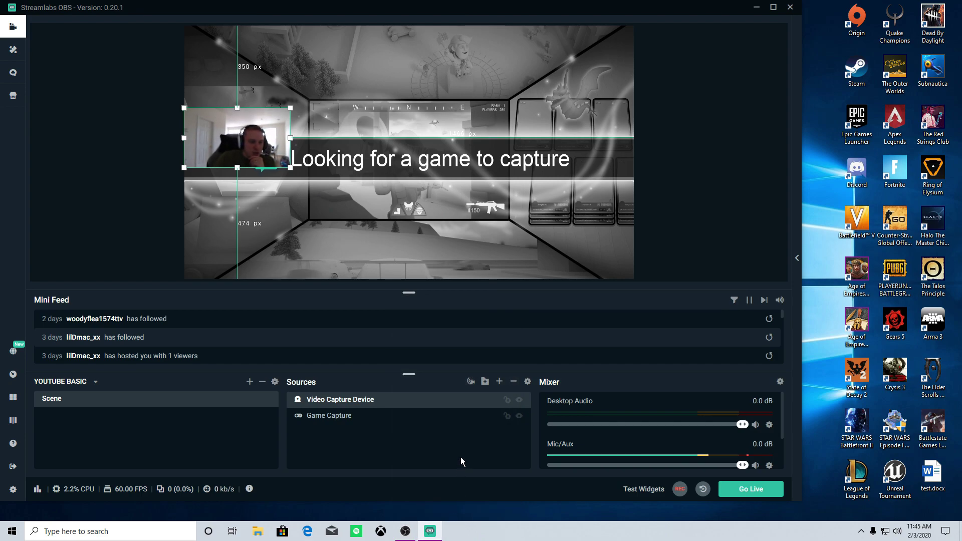
Step: Check the Video Capture Device and Game Capture source properties, then close both
double_click(418, 404)
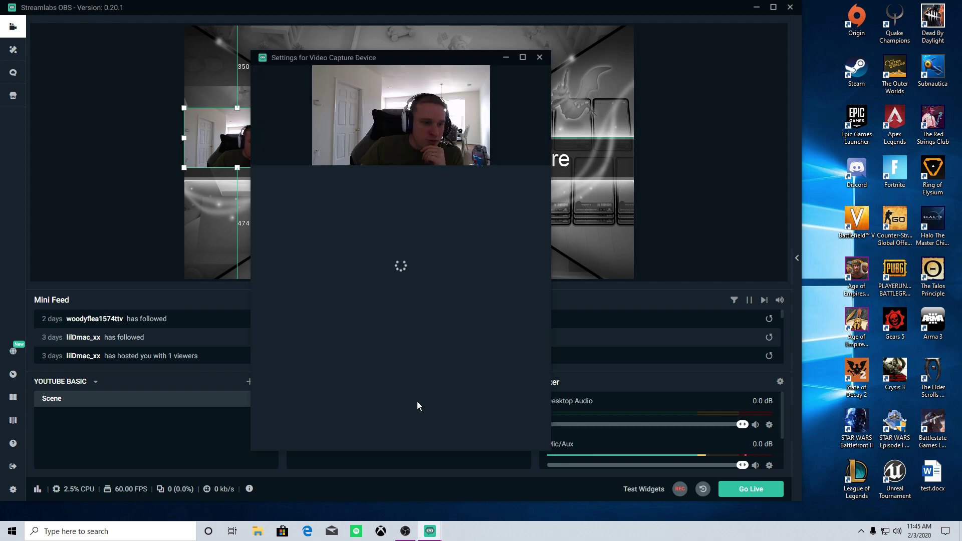
click(495, 439)
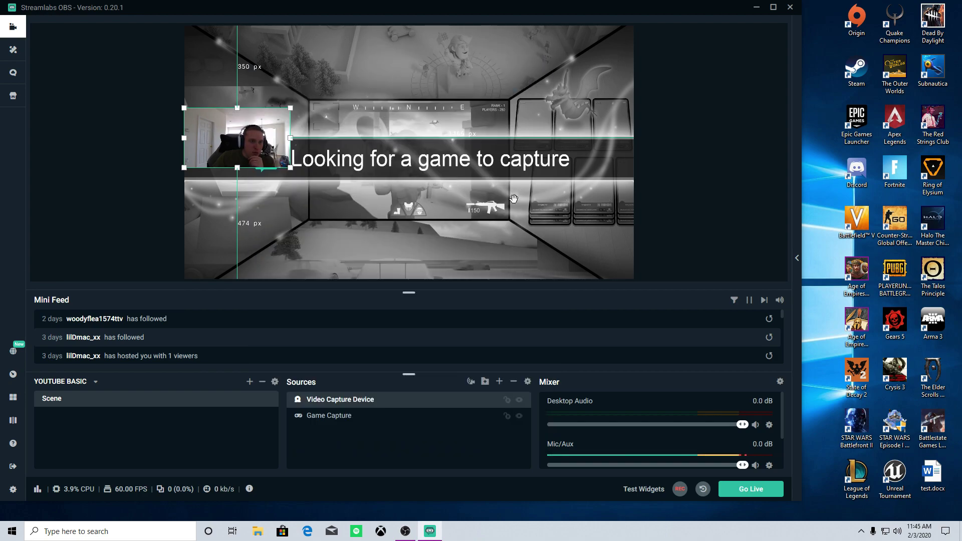
double_click(358, 426)
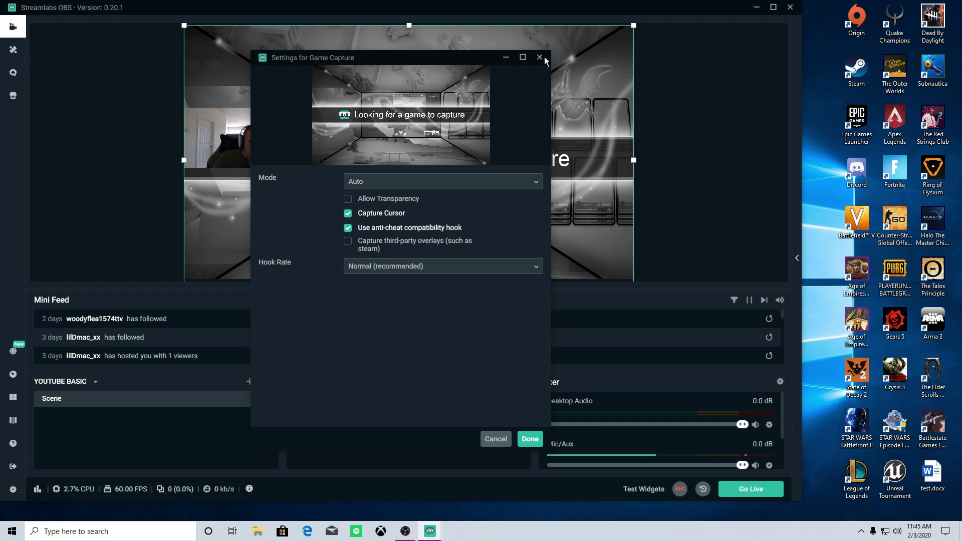
click(540, 58)
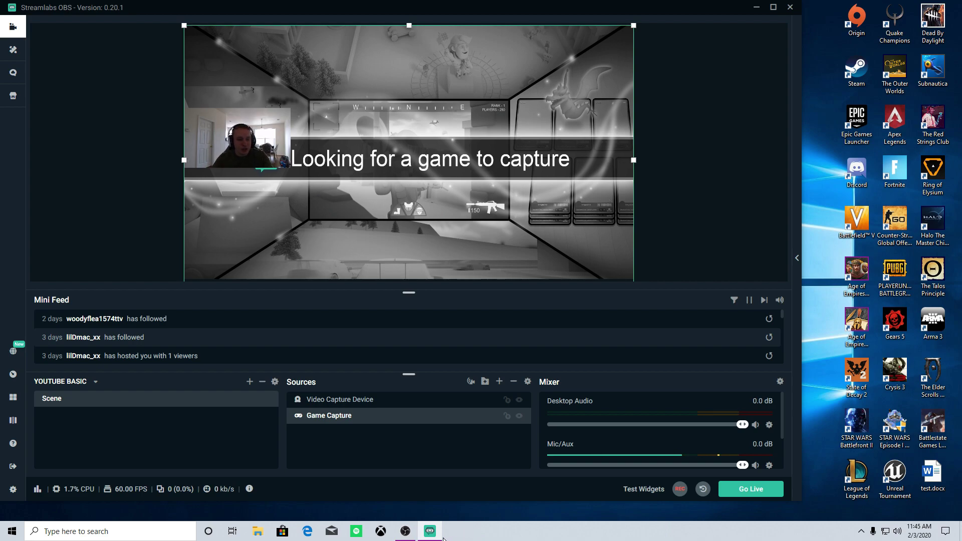
Step: Expand the chat panel beside the editor and deselect the Game Capture source
click(797, 258)
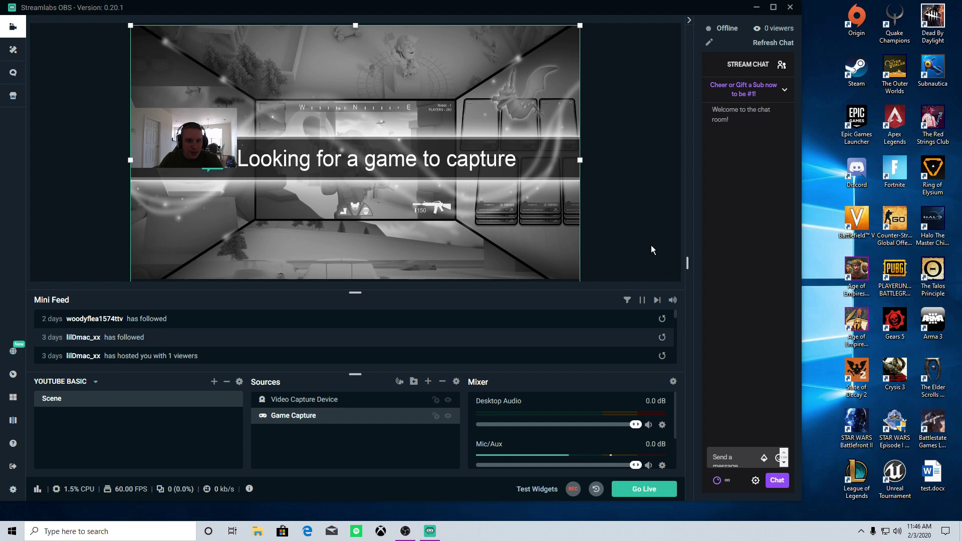
click(657, 258)
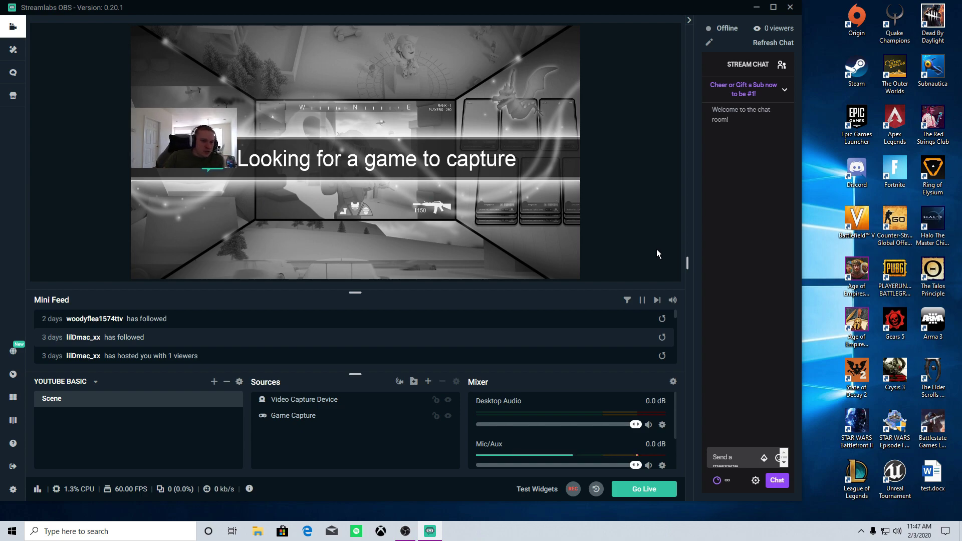
click(13, 490)
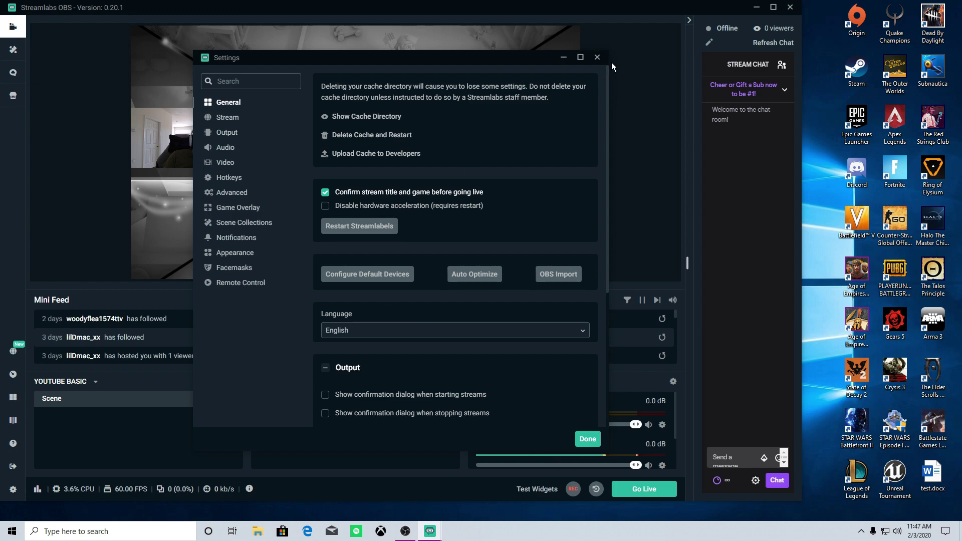
click(595, 59)
click(314, 401)
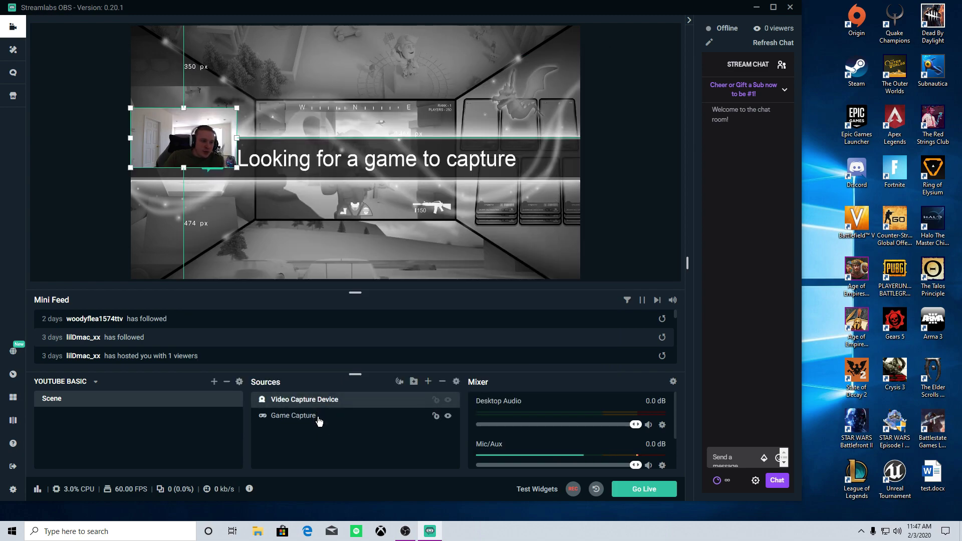
click(319, 418)
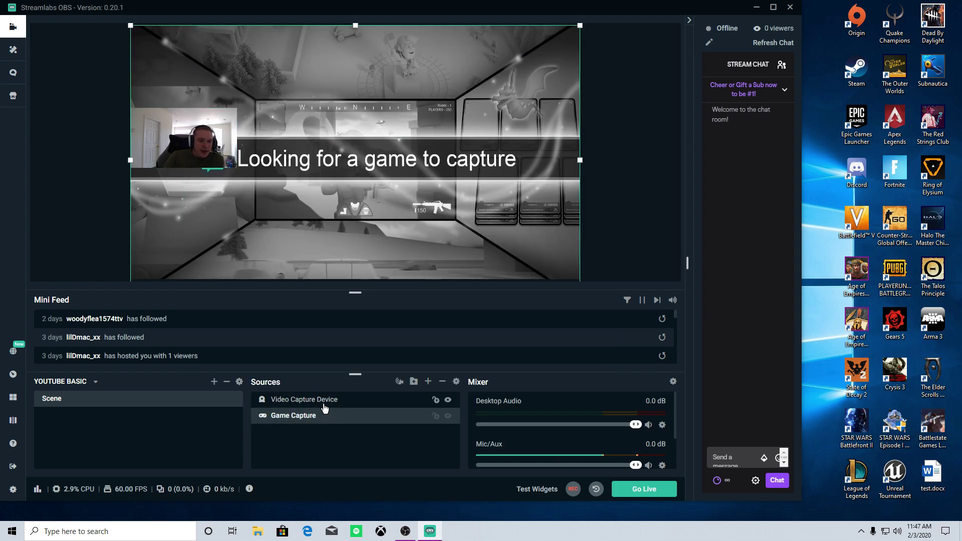